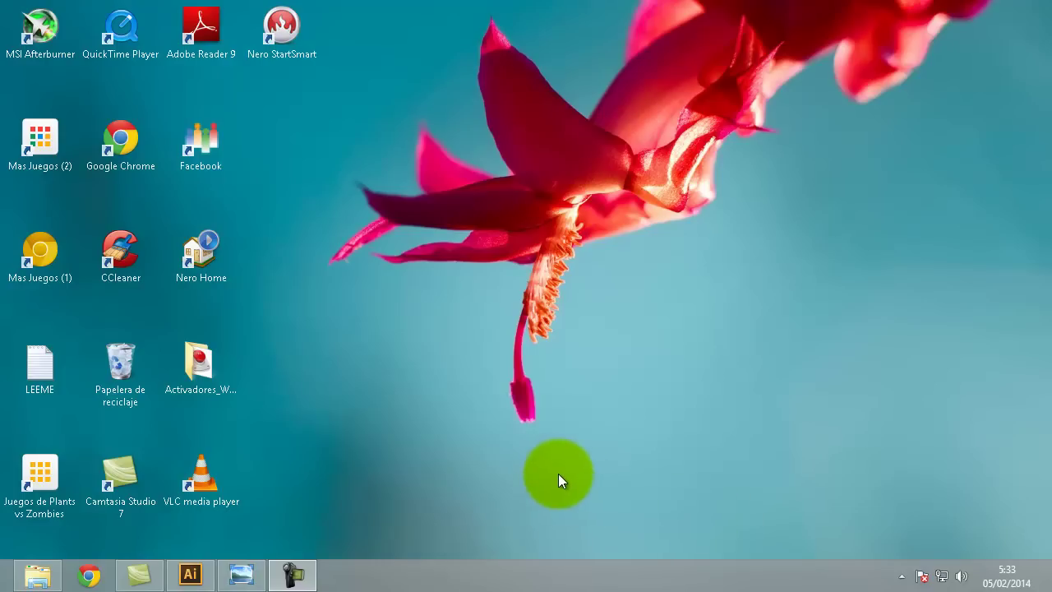
- Open the 'traslapar' reference image of three interlocking grey rings in Photo Viewer
left_click(242, 577)
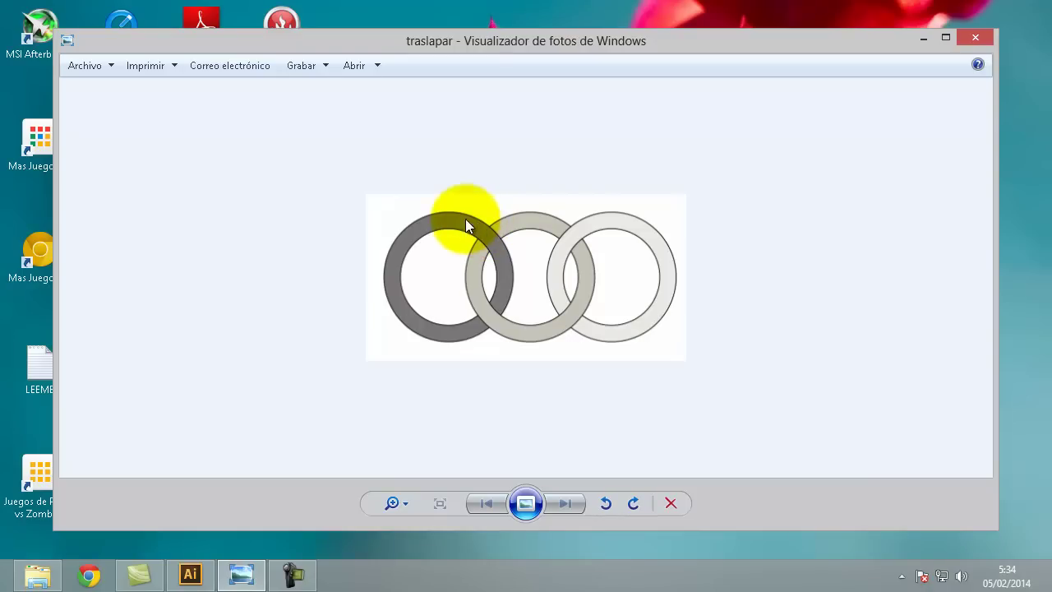
- Return to the Untitled-1 ring drawing and nudge the blue ring slightly upward
left_click(188, 575)
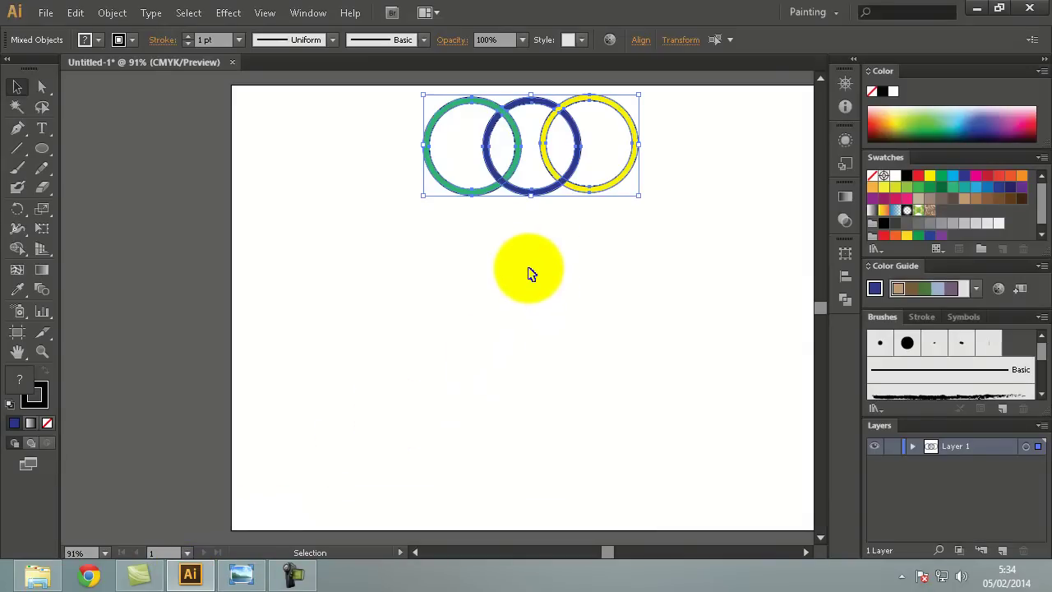
left_click(509, 228)
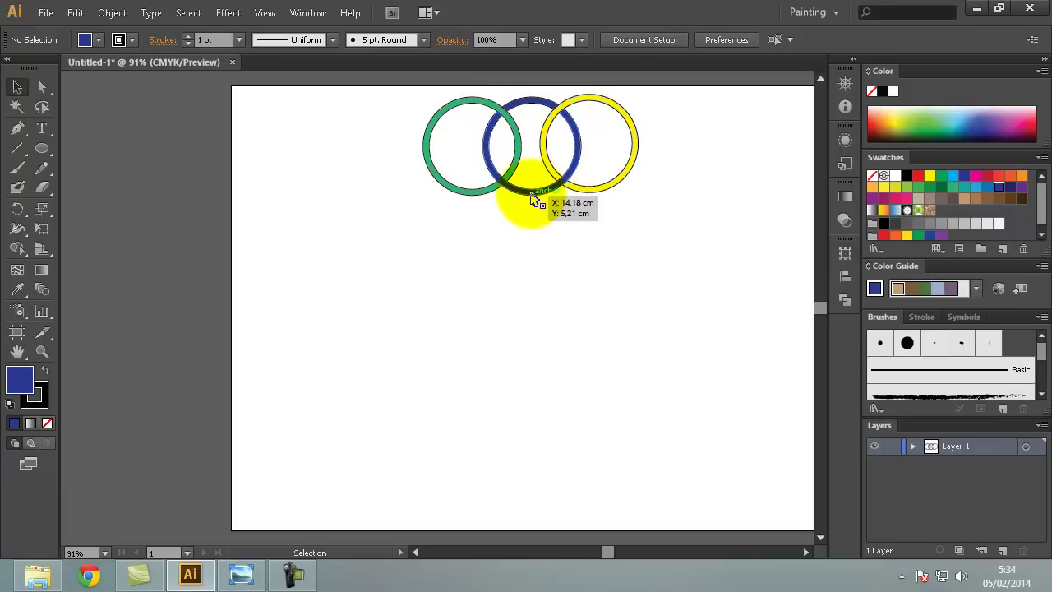
left_click(531, 197)
left_click_drag(543, 196, 542, 186)
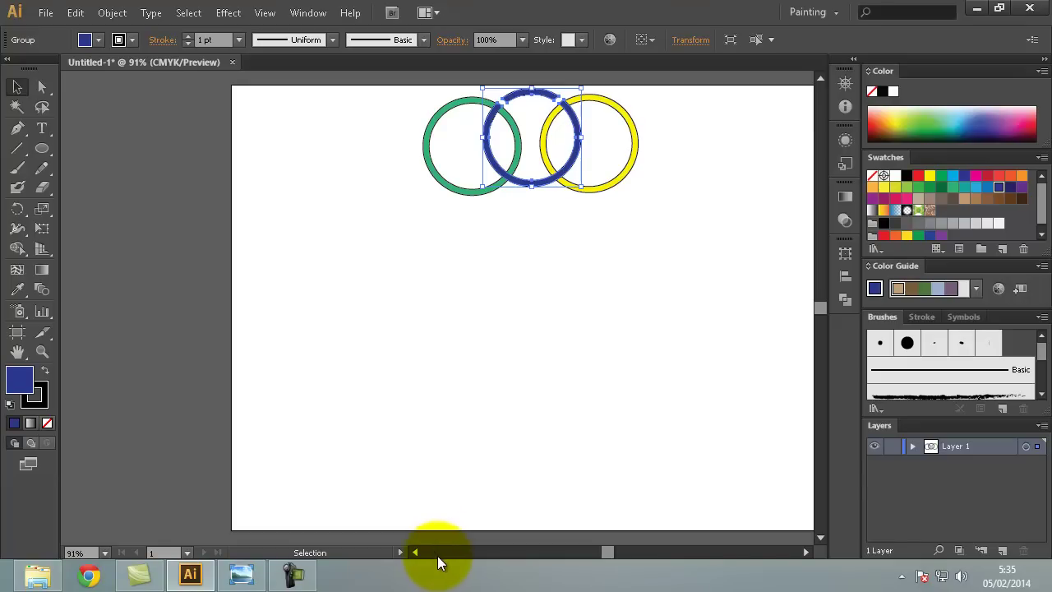
- Zoom in and undo the cuts so the blue ring is whole again
left_click(644, 189)
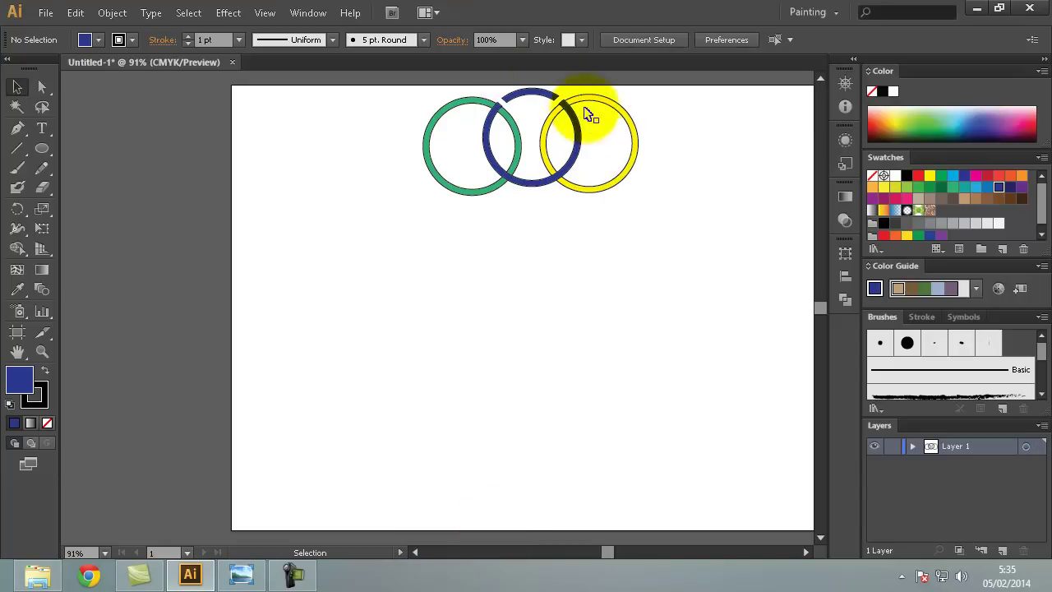
scroll(554, 92, "up", 1)
scroll(552, 88, "up", 3)
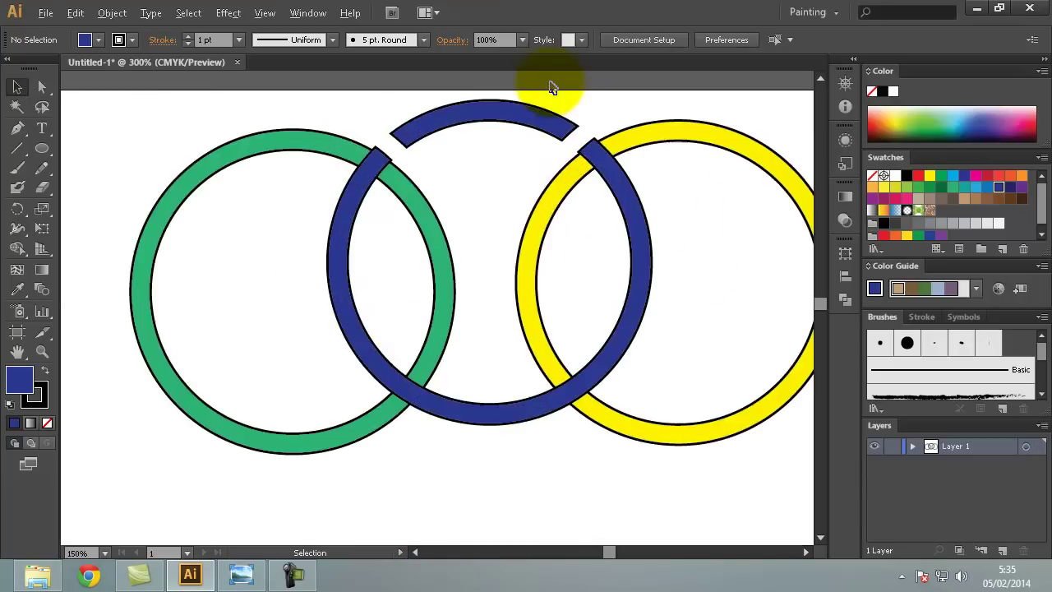
scroll(552, 88, "up", 1)
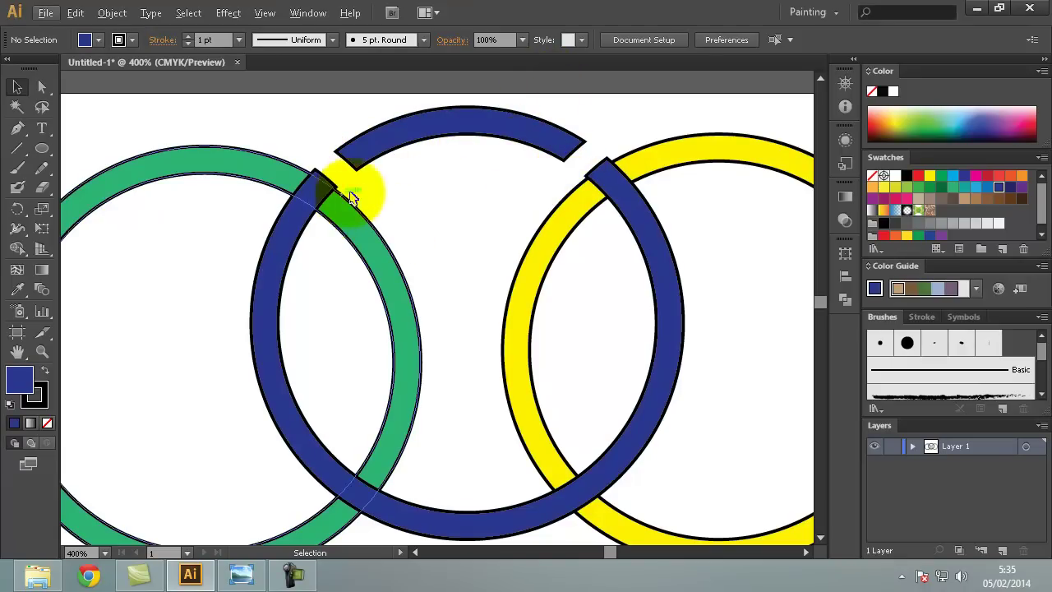
key("a")
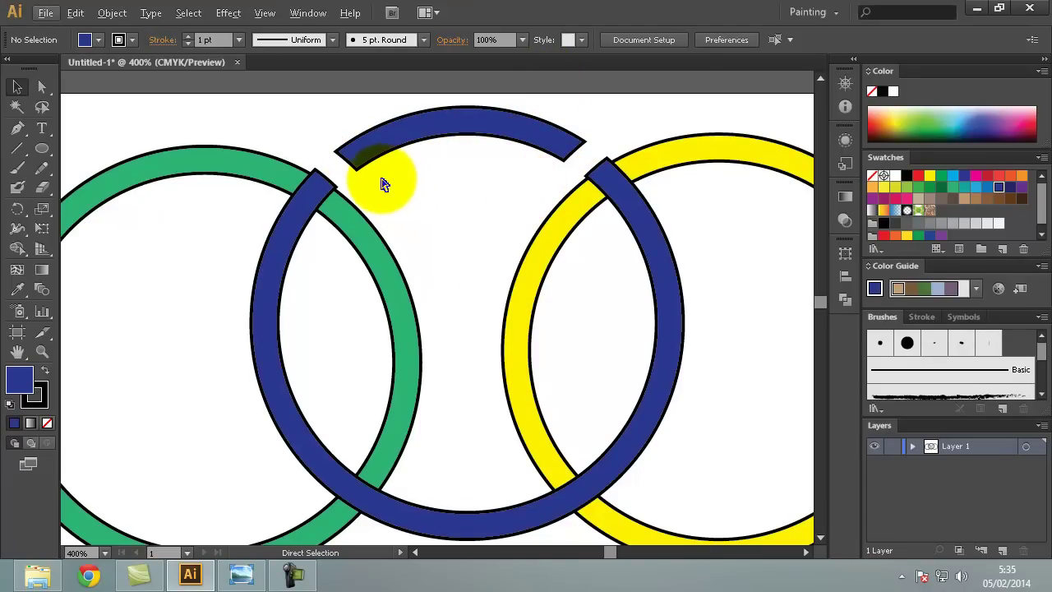
key("ctrl+z")
key("v")
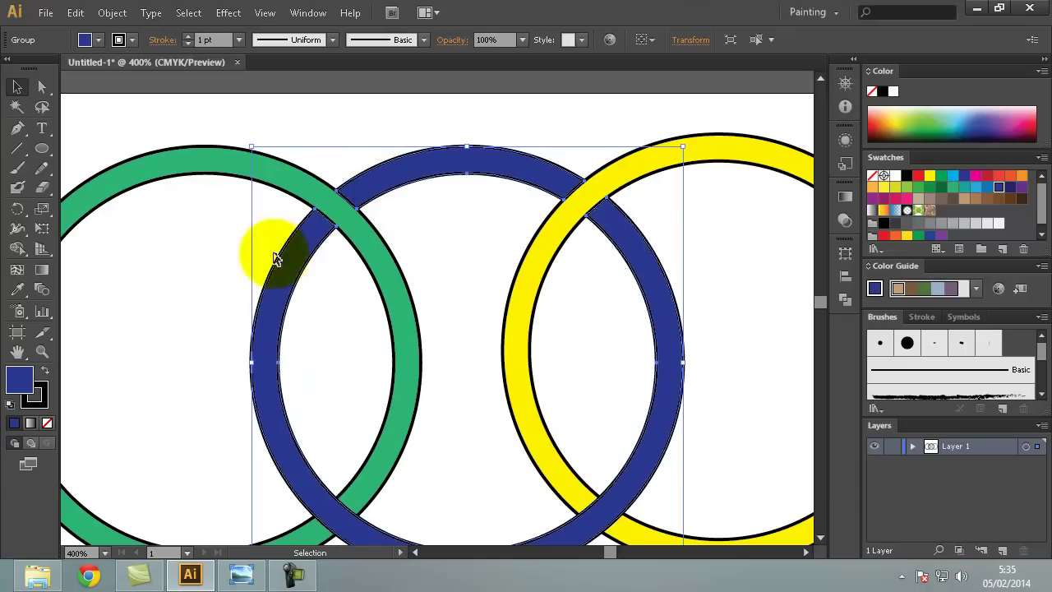
key("ctrl+shift+a")
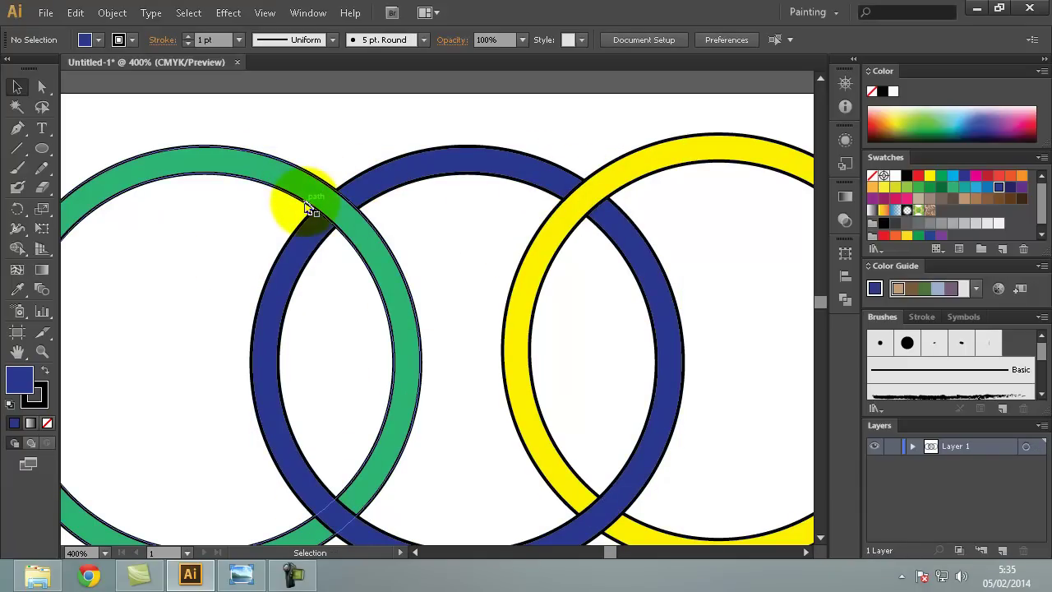
- Zoom back out and recentre the page in view
scroll(307, 207, "down", 1)
scroll(307, 207, "down", 1)
scroll(308, 207, "down", 2)
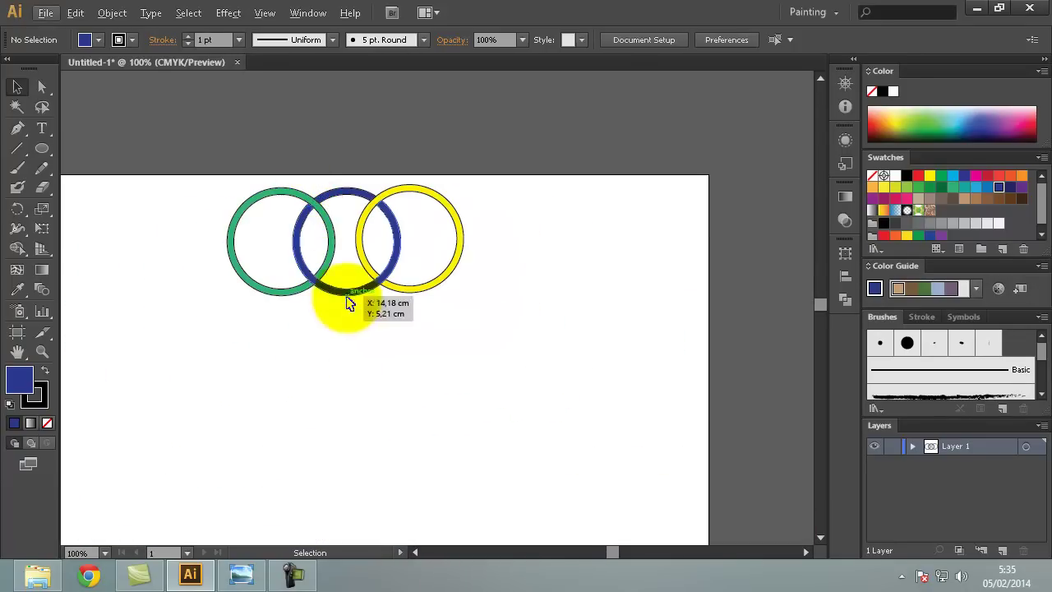
scroll(228, 370, "down", 1)
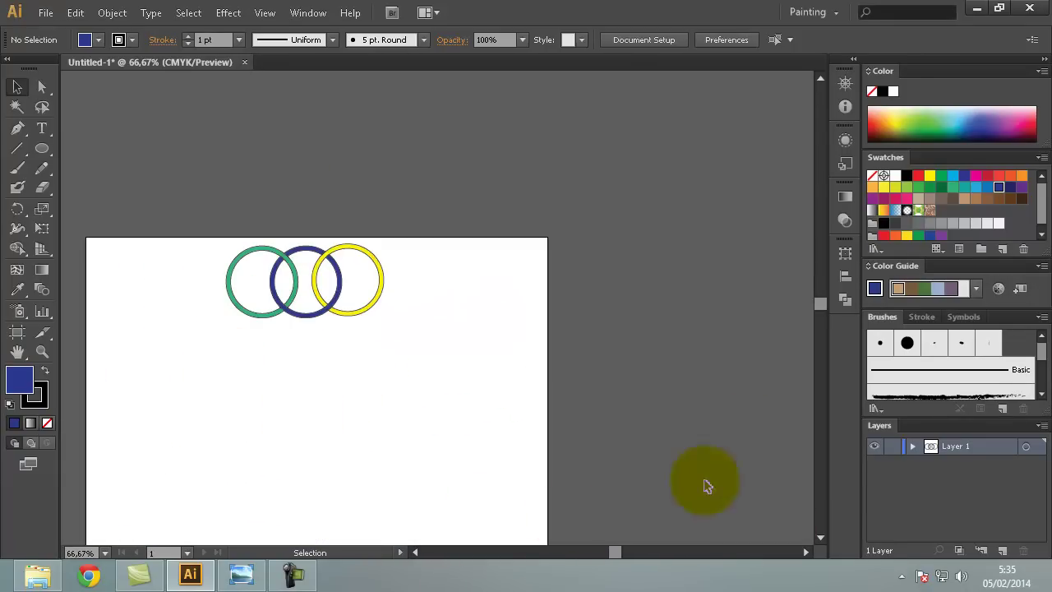
left_click(414, 552)
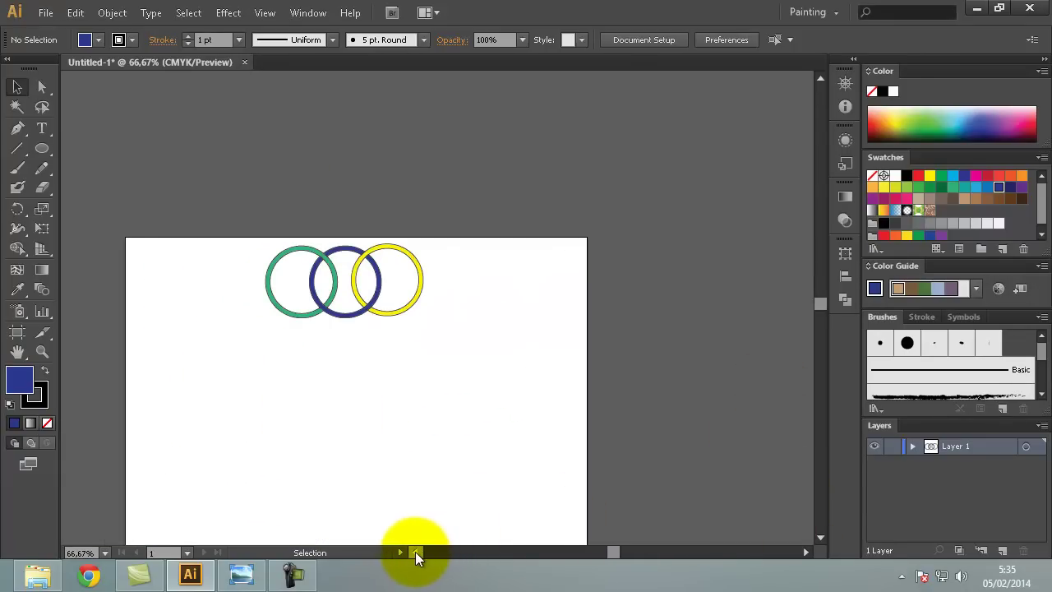
- Draw a blue circle with the Ellipse tool on the lower left of the page
left_click(820, 536)
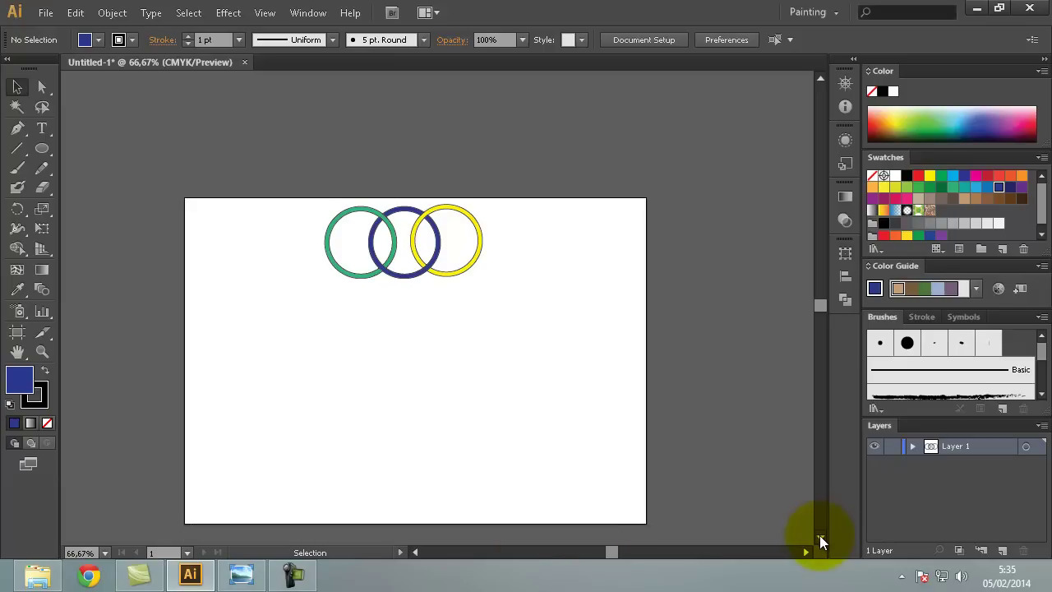
left_click(42, 147)
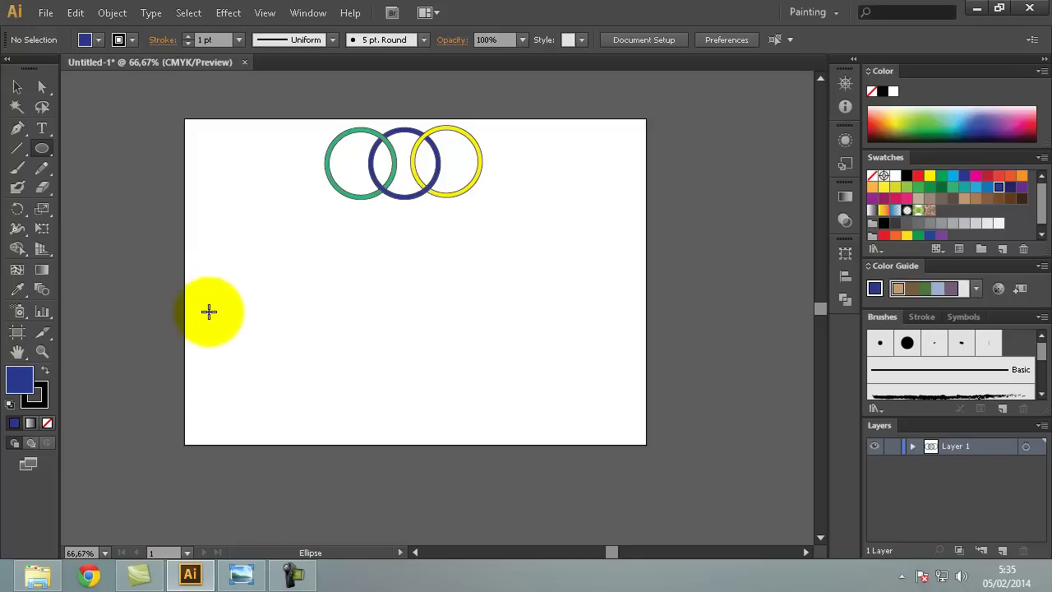
left_click_drag(209, 311, 317, 439)
- Duplicate the circle, fill it yellow, shrink it and centre it on the blue circle
left_click(17, 86)
mouse_move(328, 394)
left_mouse_down()
mouse_move(289, 312)
mouse_move(301, 301)
left_mouse_up()
mouse_move(380, 295)
left_mouse_down()
mouse_move(316, 307)
mouse_move(318, 293)
mouse_move(349, 332)
mouse_move(472, 333)
left_mouse_up()
left_click(928, 176)
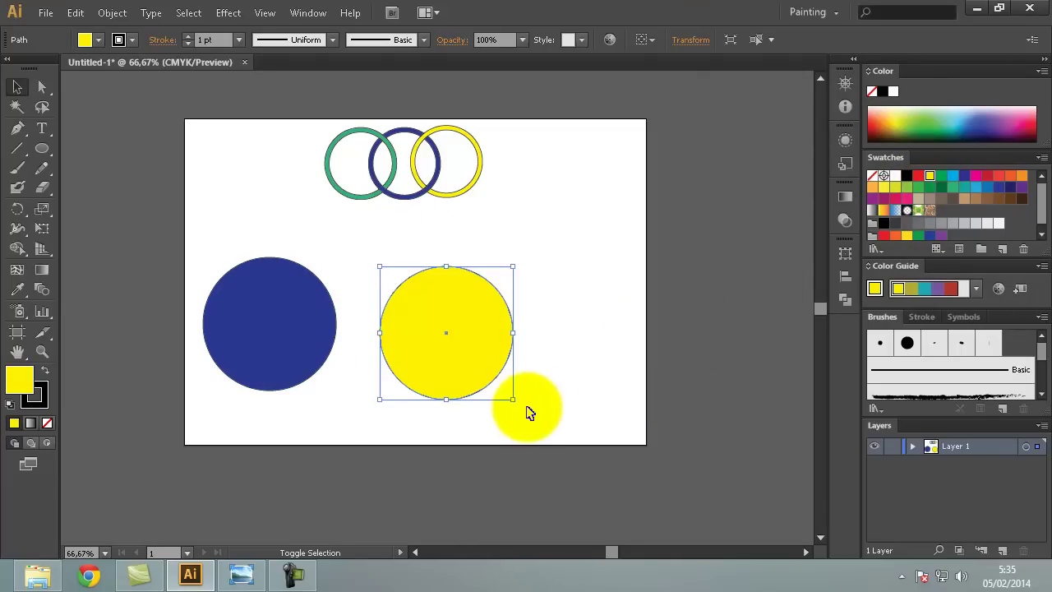
left_click_drag(513, 399, 490, 381)
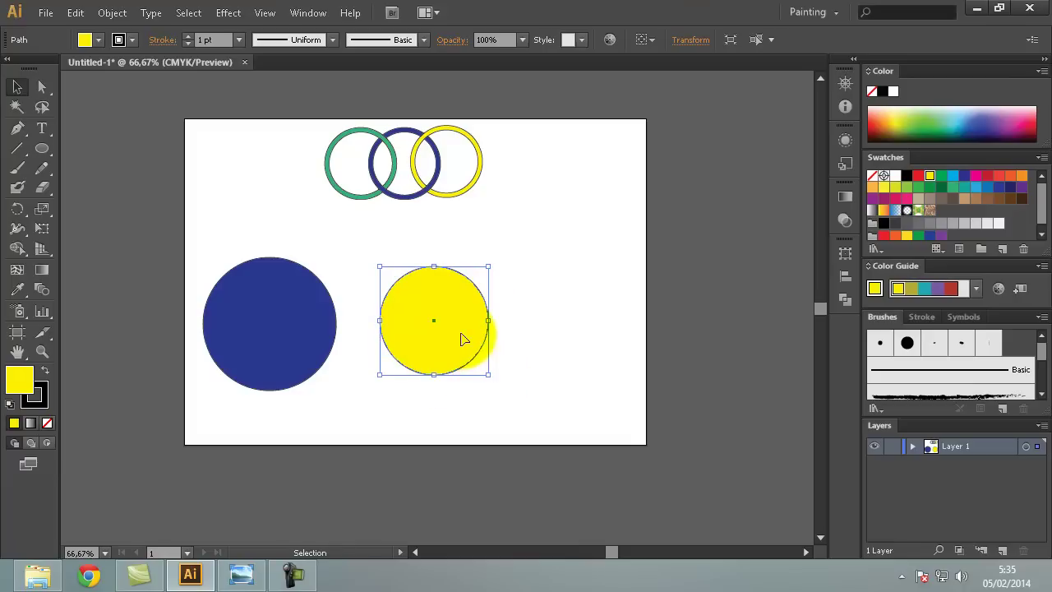
left_click_drag(468, 346, 304, 349)
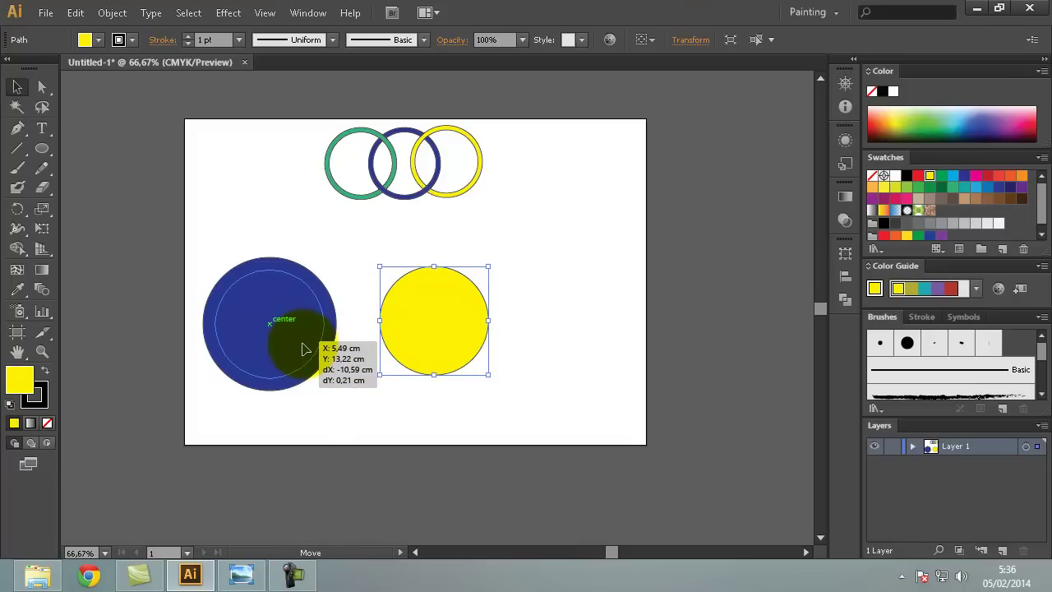
left_click_drag(304, 350, 301, 347)
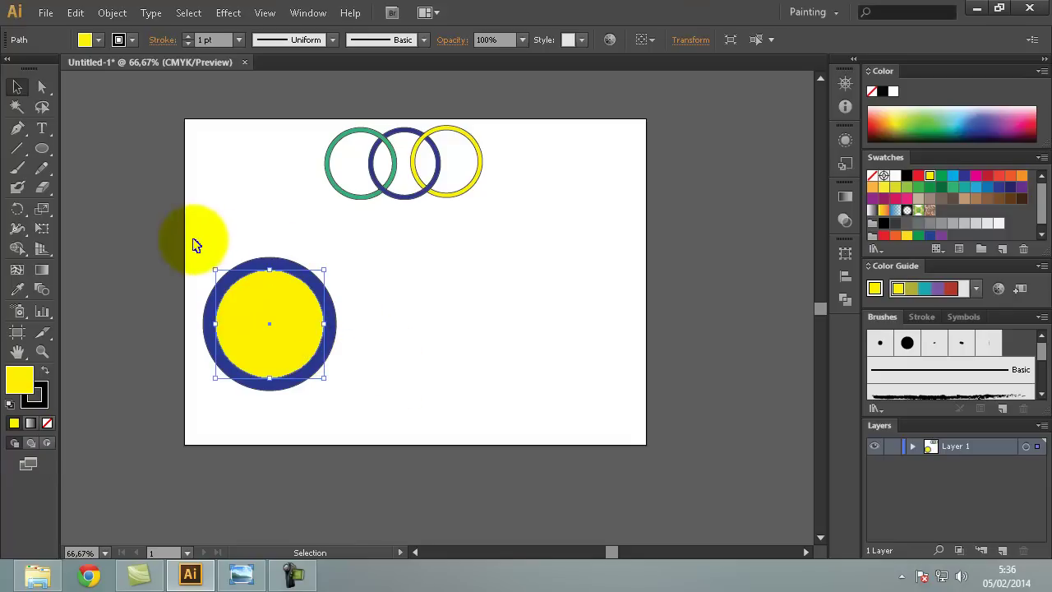
left_click(197, 245)
left_click_drag(196, 250, 365, 428)
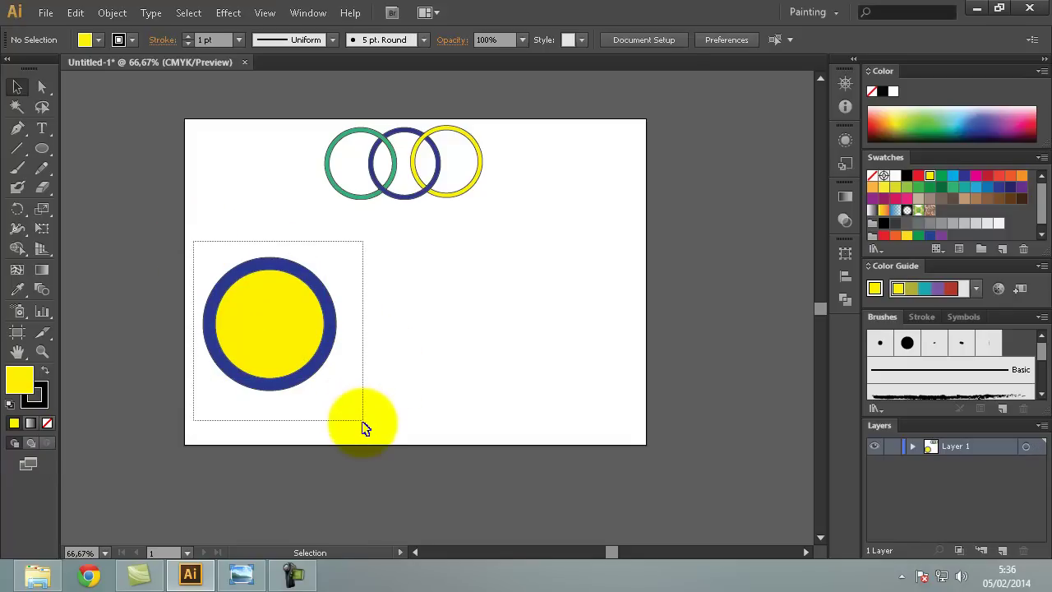
- Show the Pathfinder panel from the Window menu and select both stacked circles
left_click(204, 247)
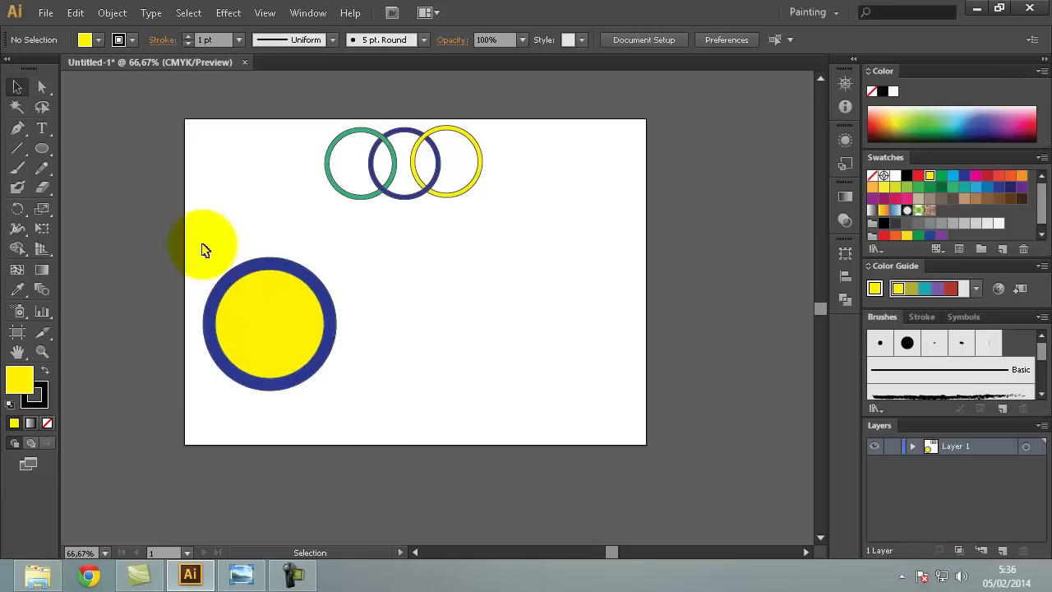
left_click_drag(195, 236, 379, 438)
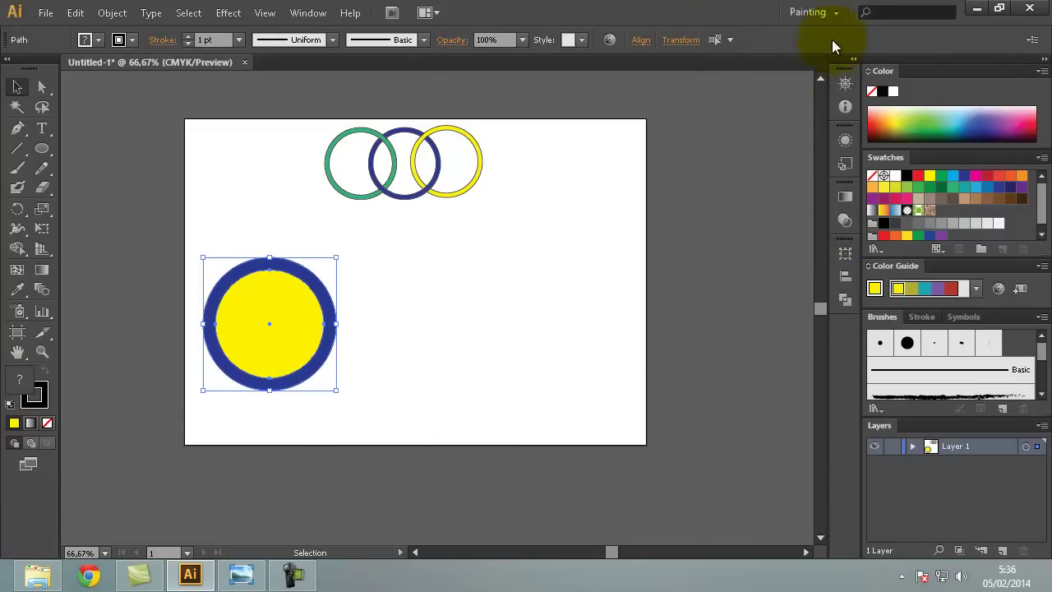
left_click(826, 12)
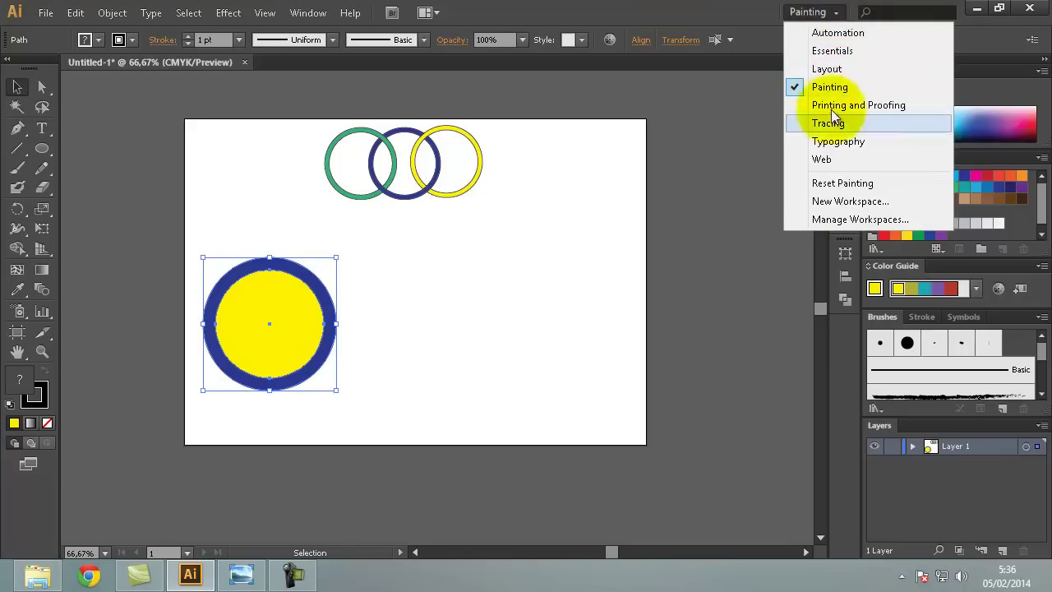
left_click(841, 359)
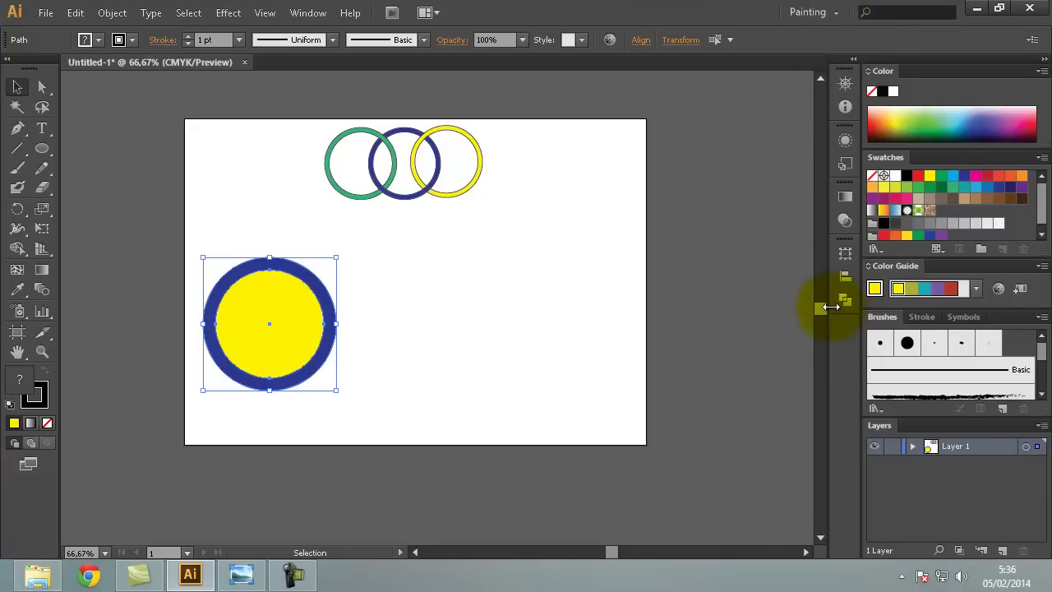
left_click(304, 17)
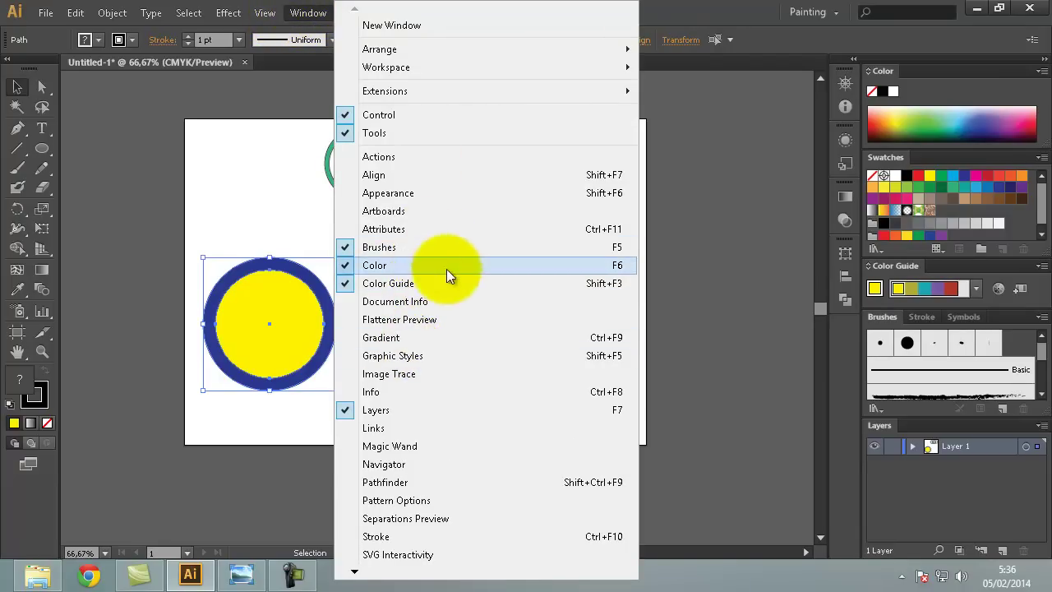
mouse_move(354, 570)
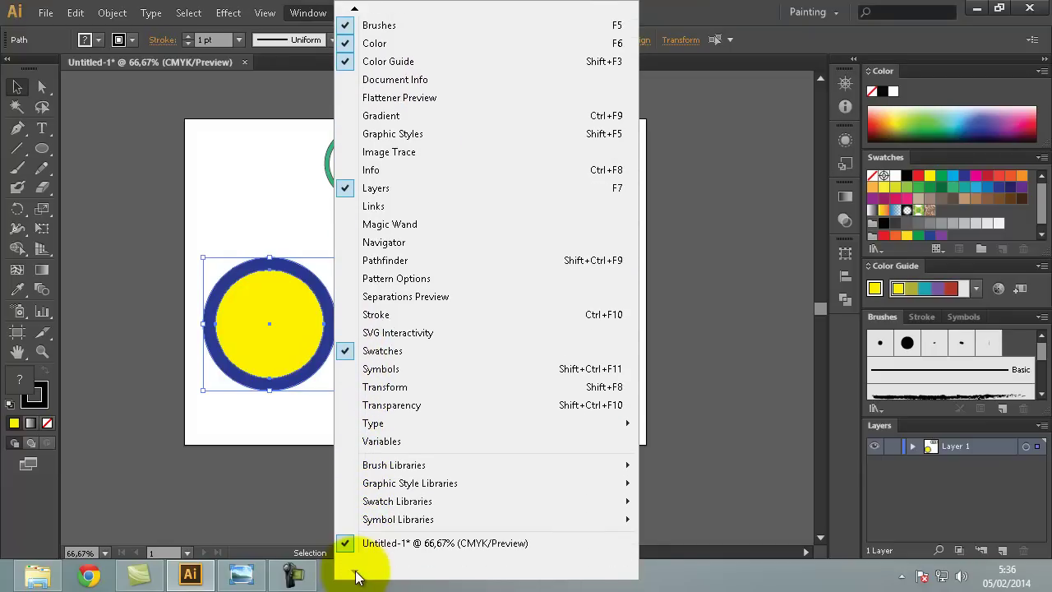
left_click(303, 13)
left_click(272, 18)
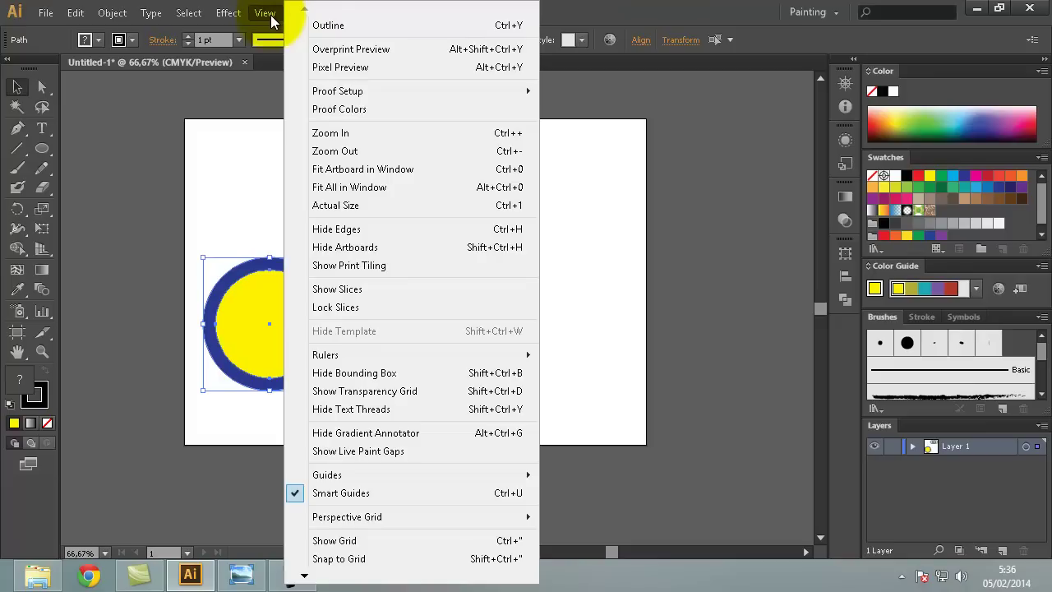
left_click(240, 92)
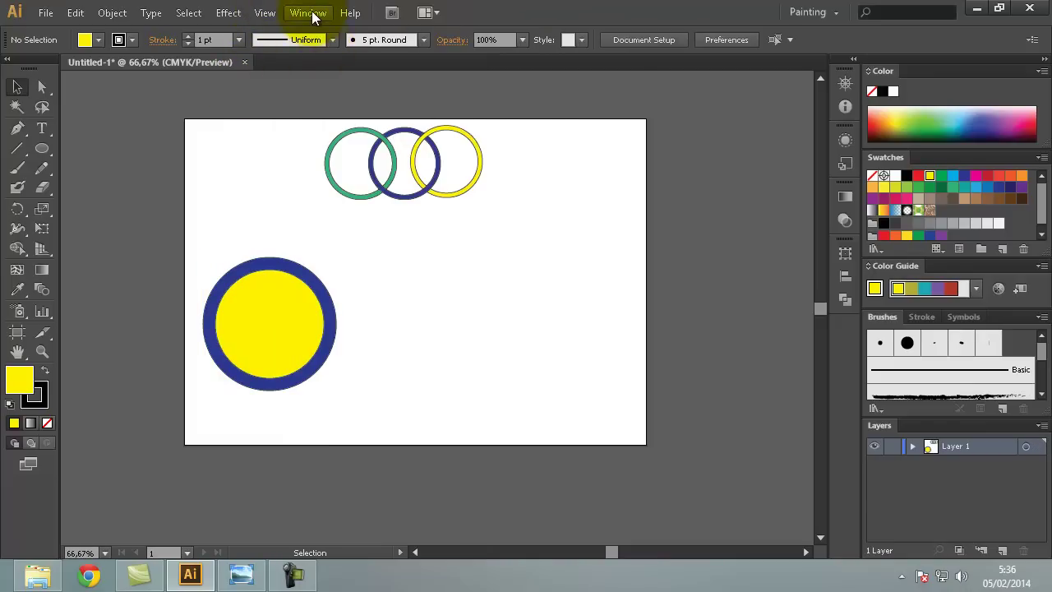
left_click(308, 13)
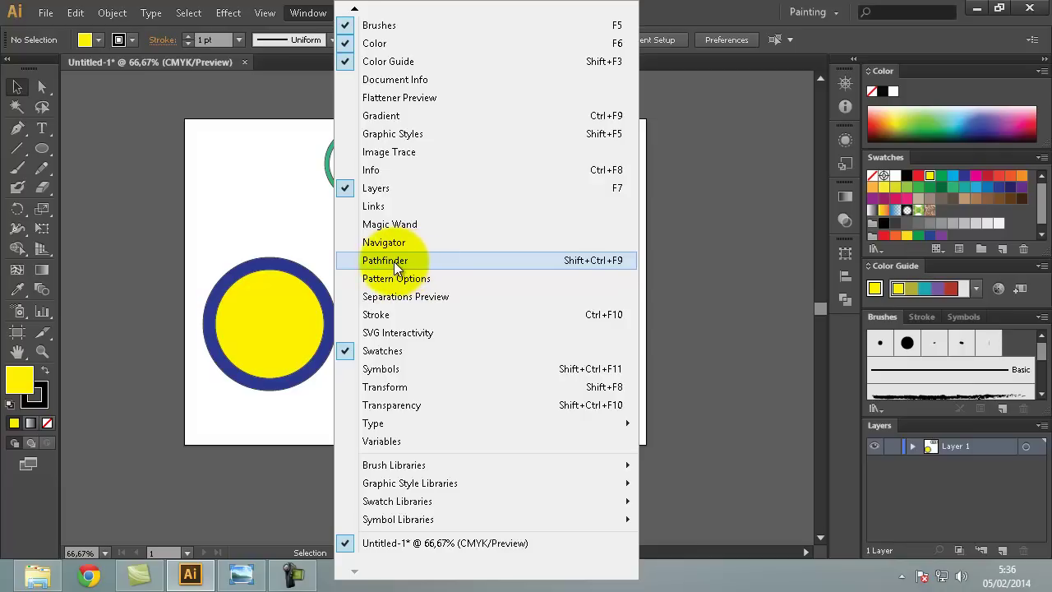
left_click(633, 263)
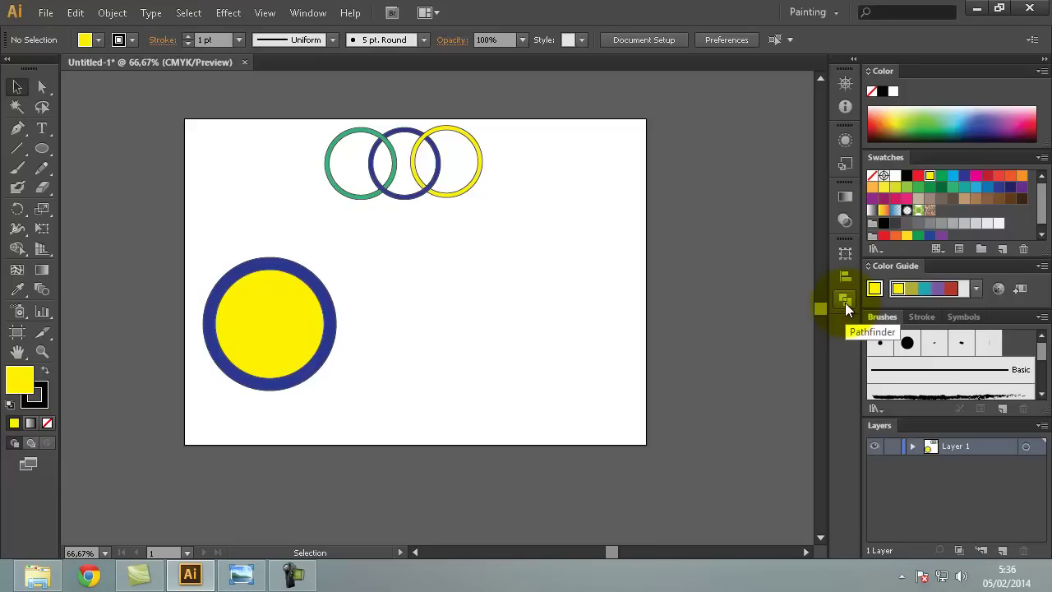
mouse_move(370, 249)
left_mouse_down()
mouse_move(347, 319)
mouse_move(191, 423)
left_mouse_up()
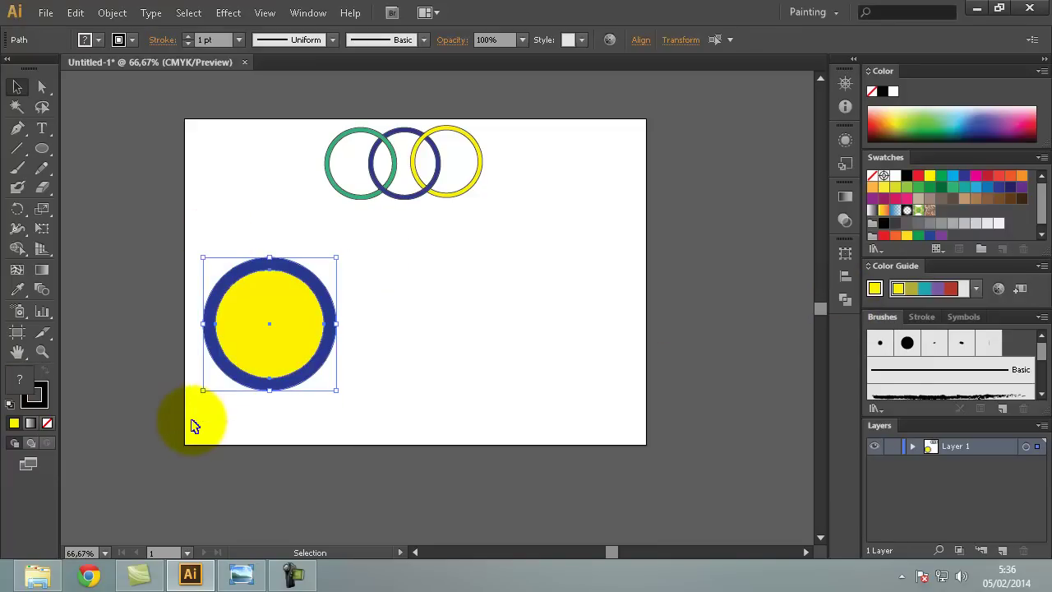
- Apply Pathfinder Minus Front to cut the yellow circle out, leaving a blue ring
left_click(849, 302)
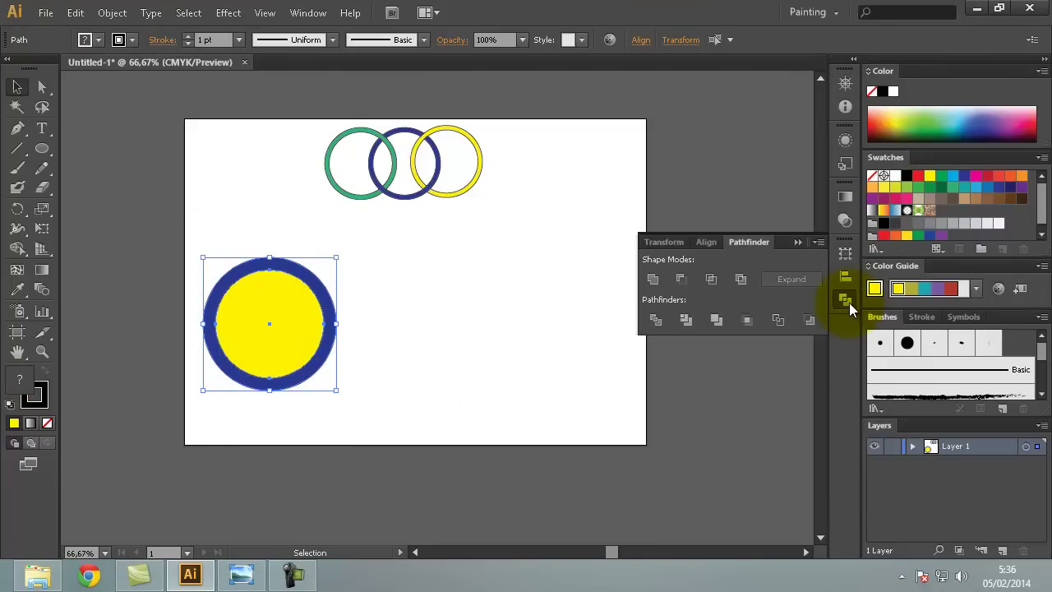
left_click(682, 282)
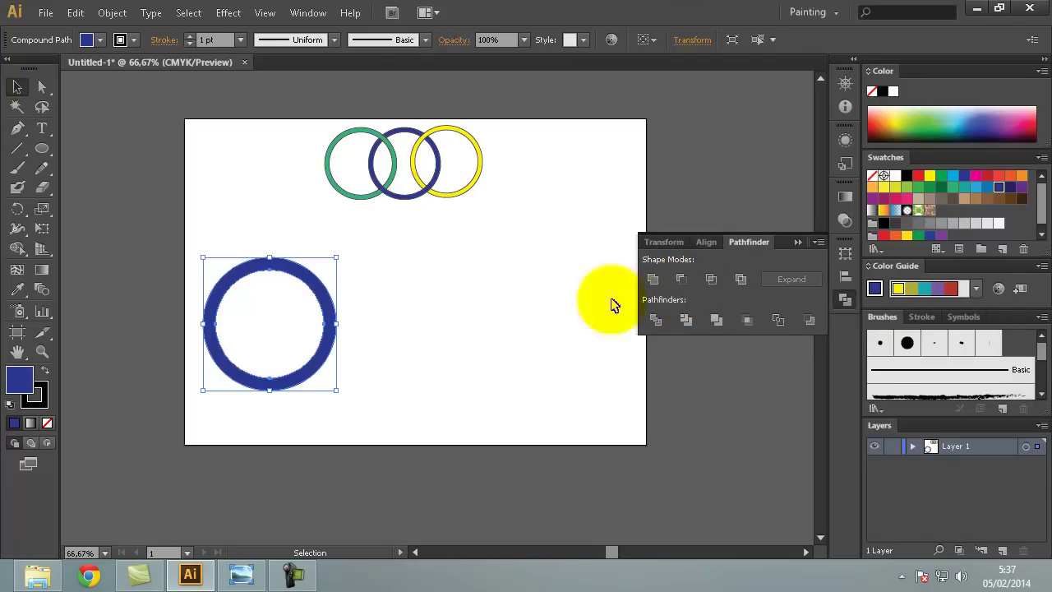
left_click(477, 305)
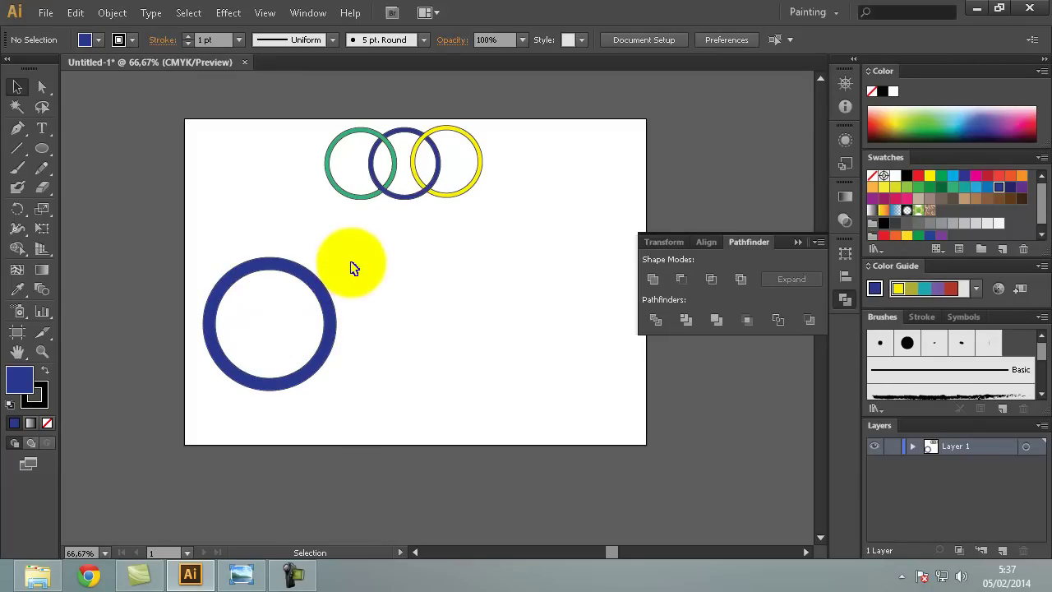
mouse_move(321, 297)
left_mouse_down()
mouse_move(367, 191)
mouse_move(320, 319)
left_mouse_up()
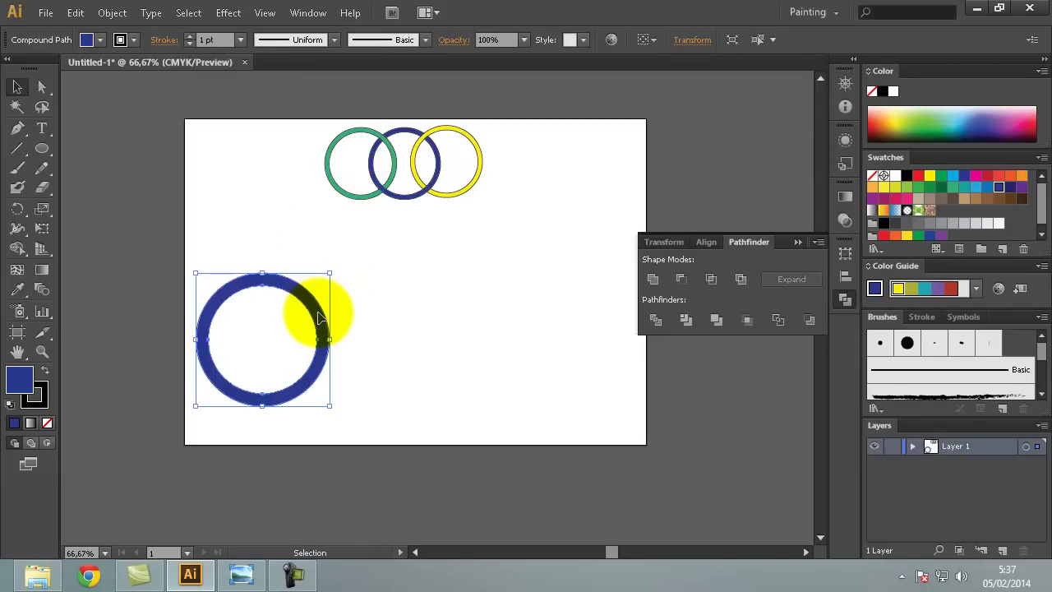
- Alt-drag a copy of the blue ring up to the right
left_click(386, 317)
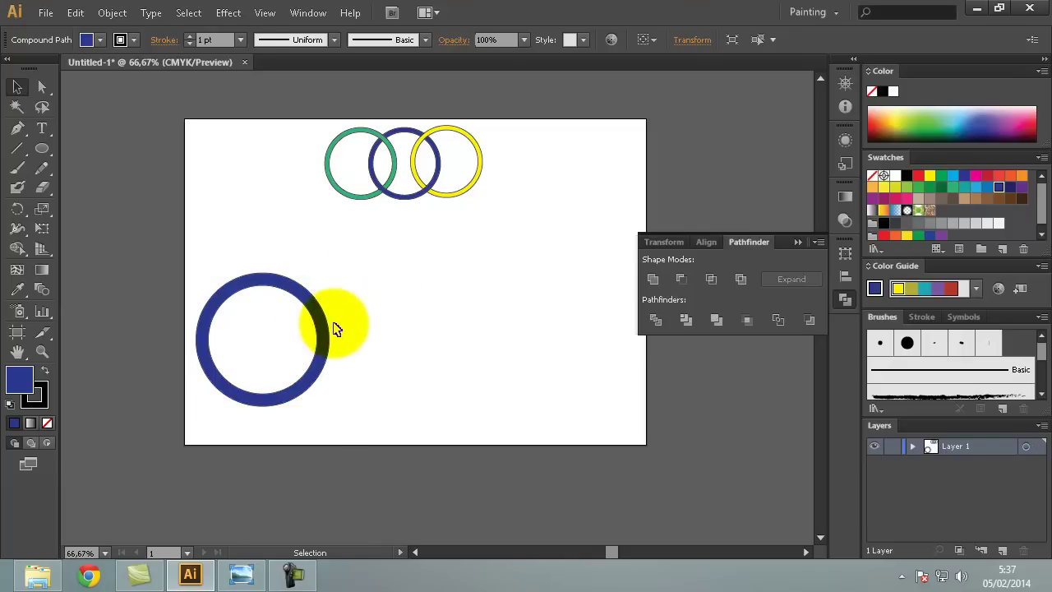
left_click(320, 322)
mouse_move(322, 330)
left_mouse_down()
mouse_move(475, 340)
mouse_move(622, 236)
left_mouse_up()
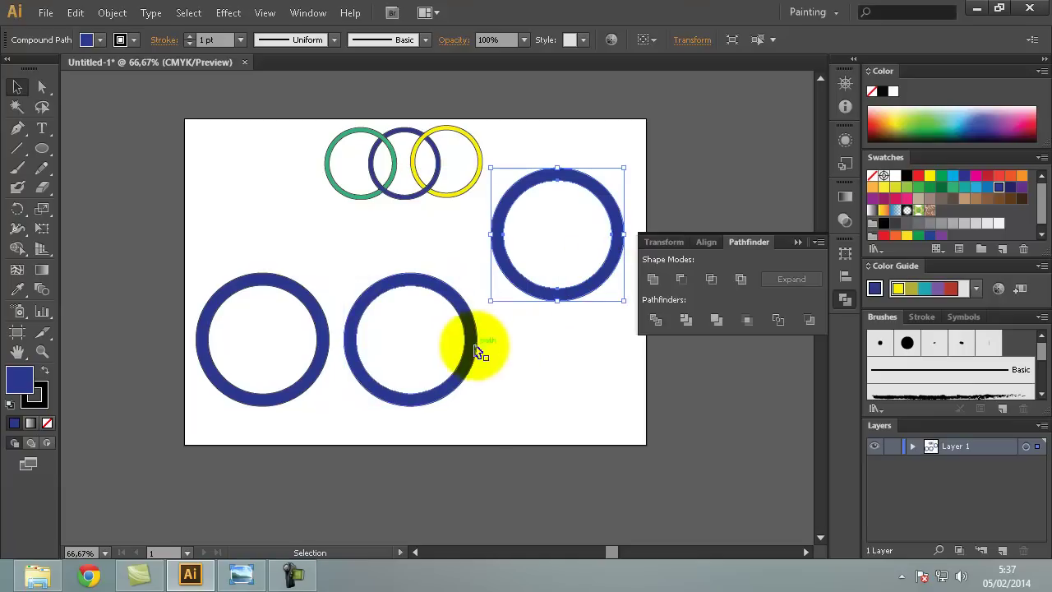
- Line up the three blue rings in an overlapping chain and move them together
left_click_drag(436, 336, 356, 330)
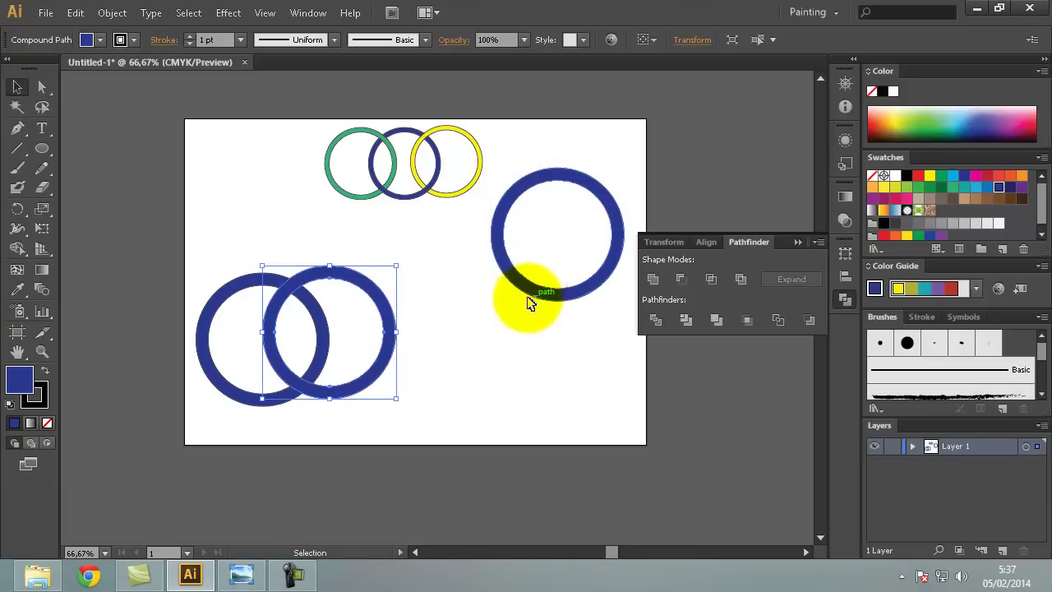
left_click_drag(542, 297, 420, 407)
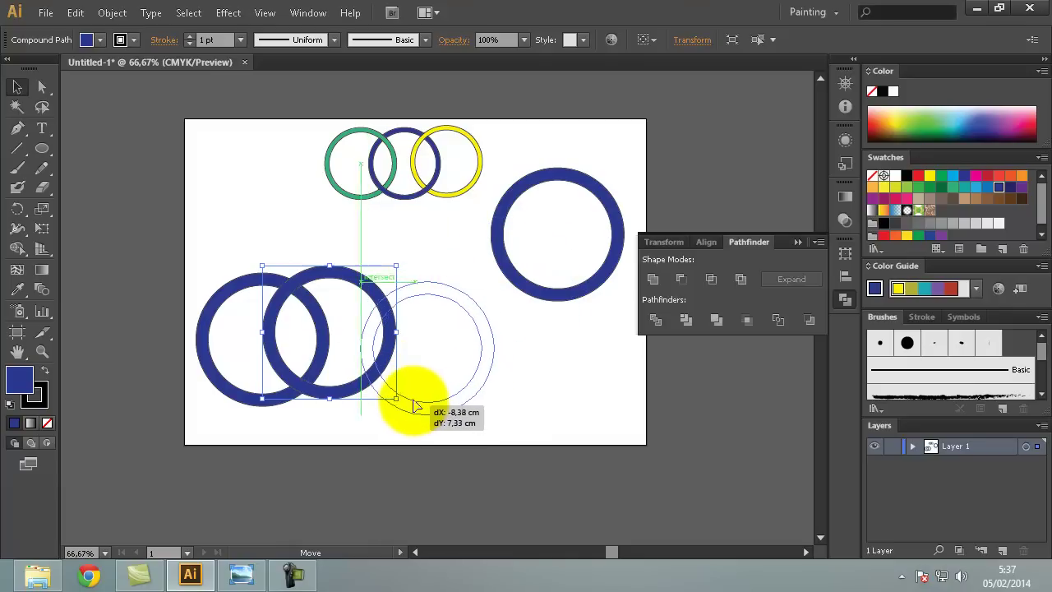
left_click_drag(420, 407, 403, 407)
left_click_drag(322, 275, 329, 282)
left_click_drag(531, 248, 101, 466)
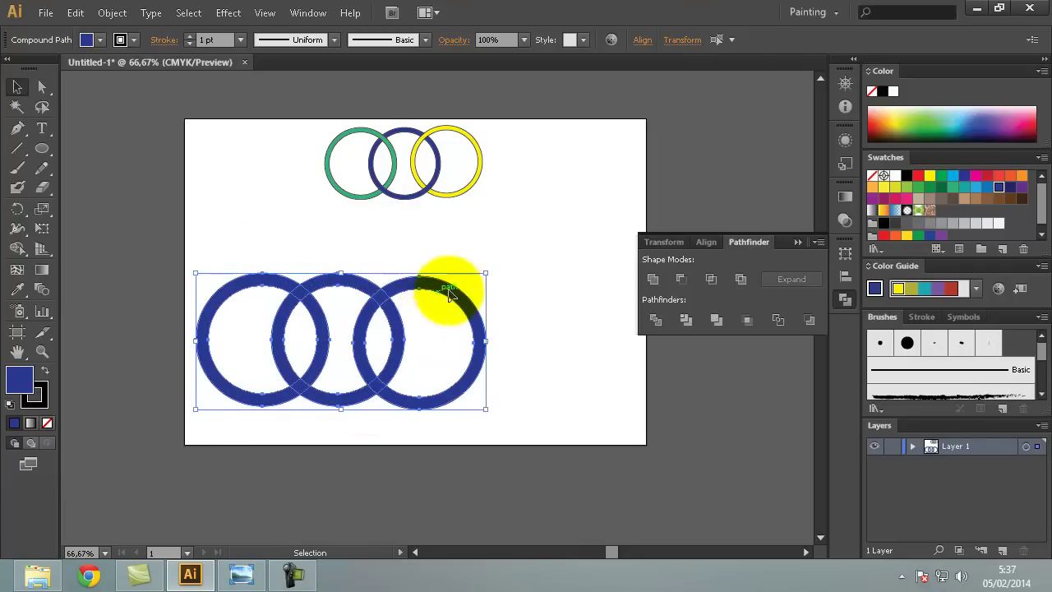
left_click_drag(442, 294, 504, 276)
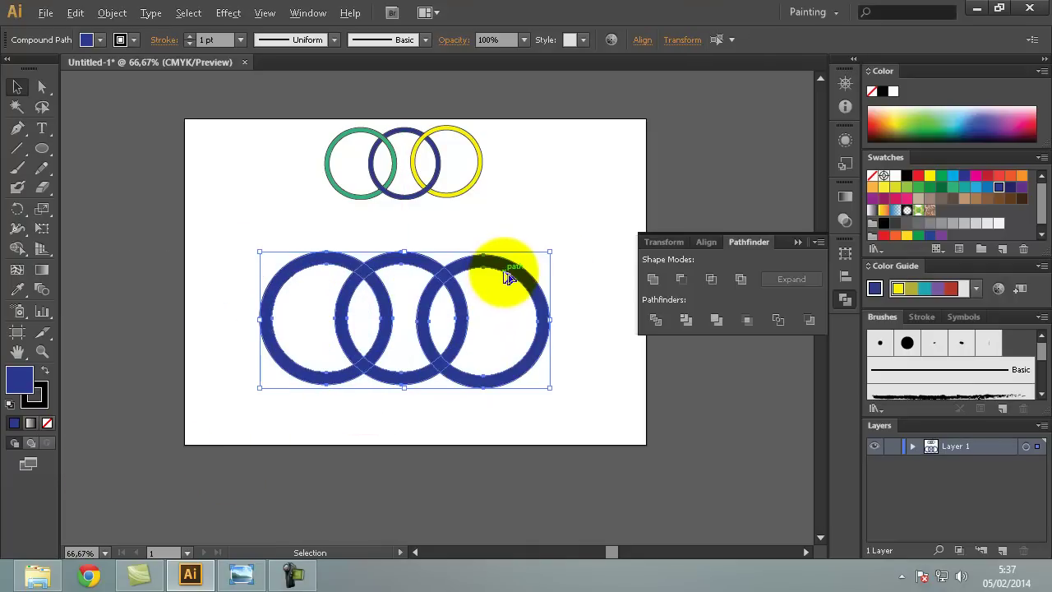
scroll(507, 277, "up", 2)
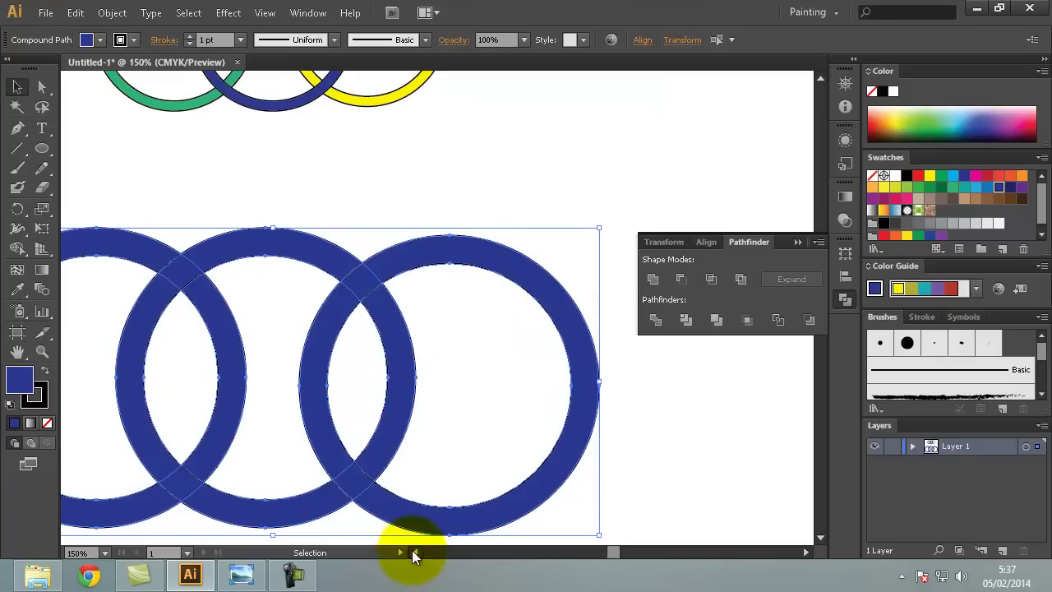
left_click(414, 552)
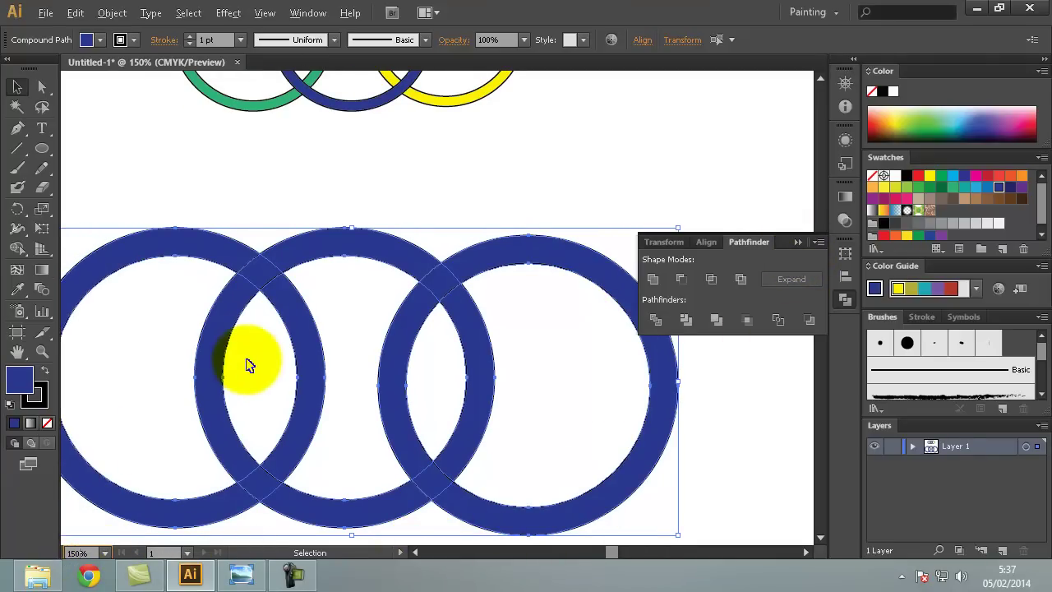
scroll(250, 366, "down", 1)
- Colour the middle ring orange and the right ring CMYK Magenta
left_click(620, 407)
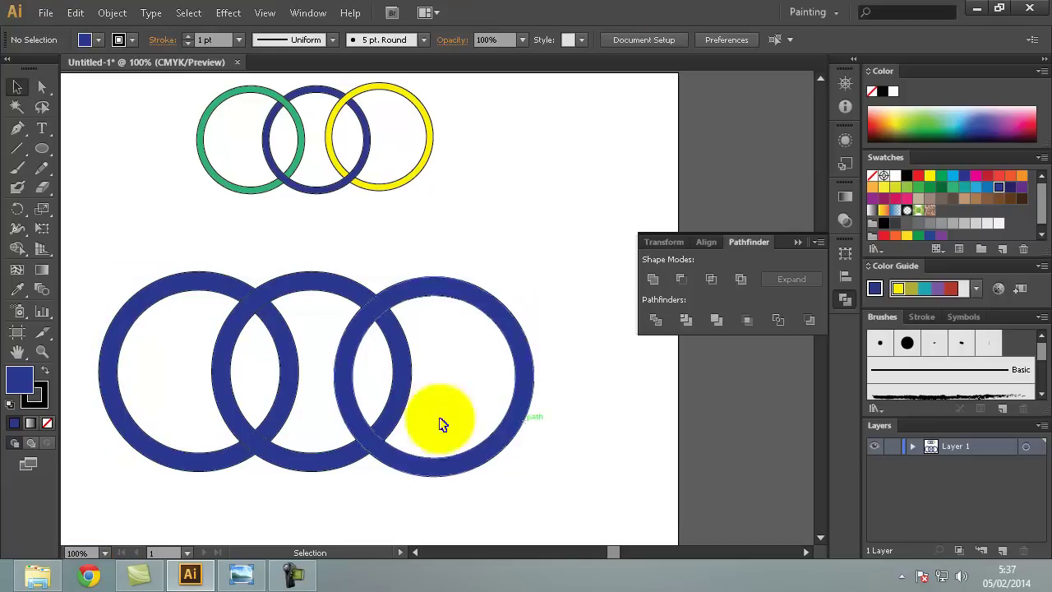
left_click(328, 301)
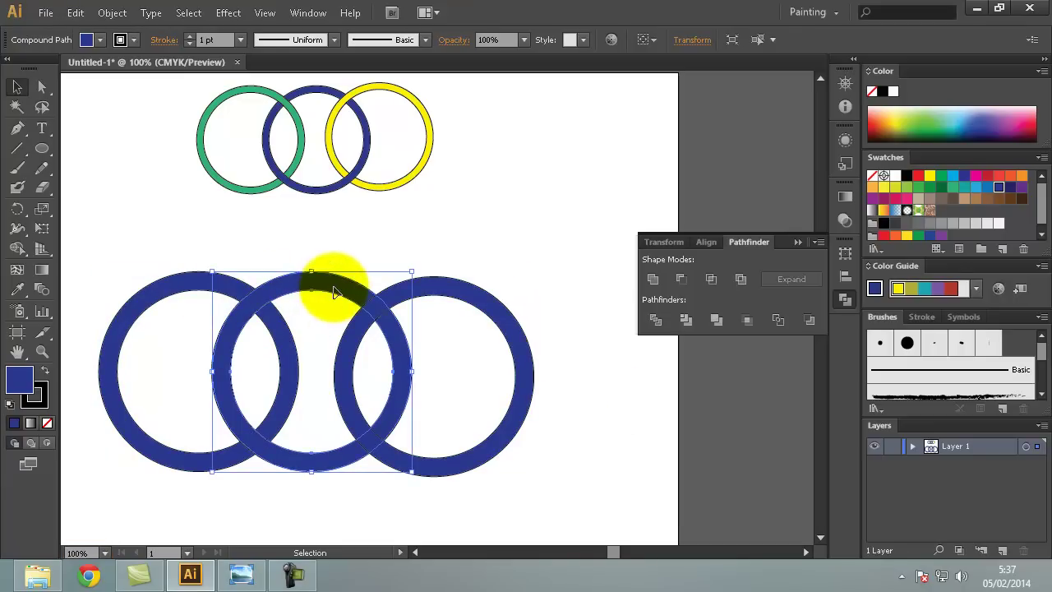
left_click(896, 236)
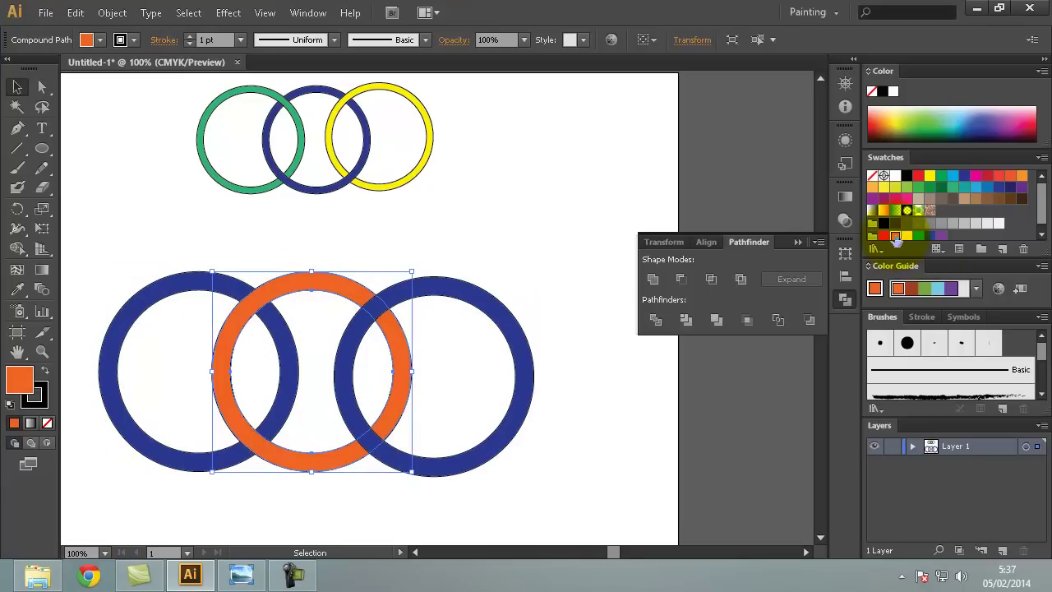
left_click(500, 322)
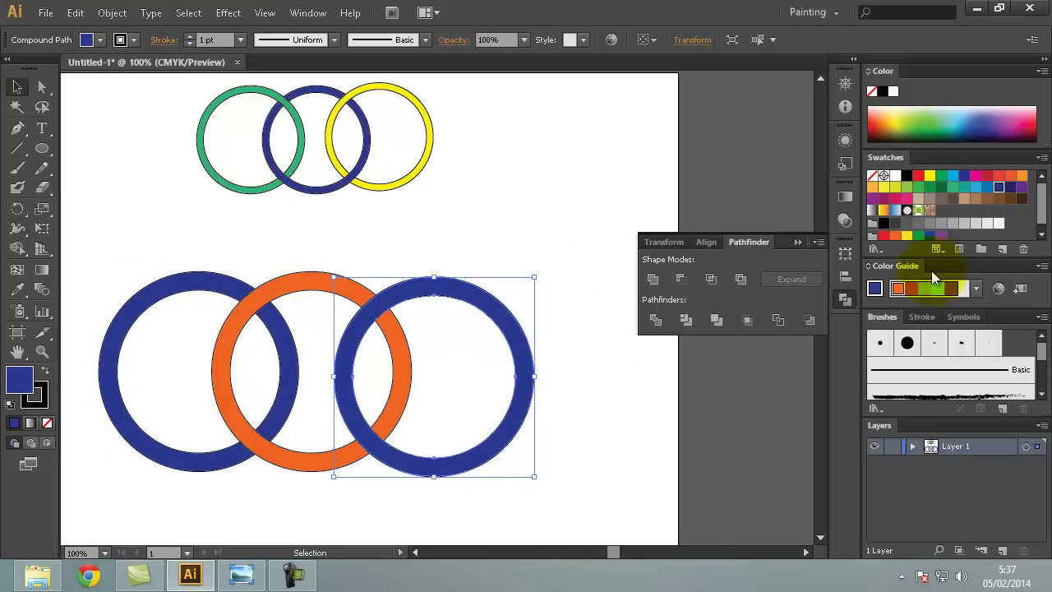
left_click(975, 176)
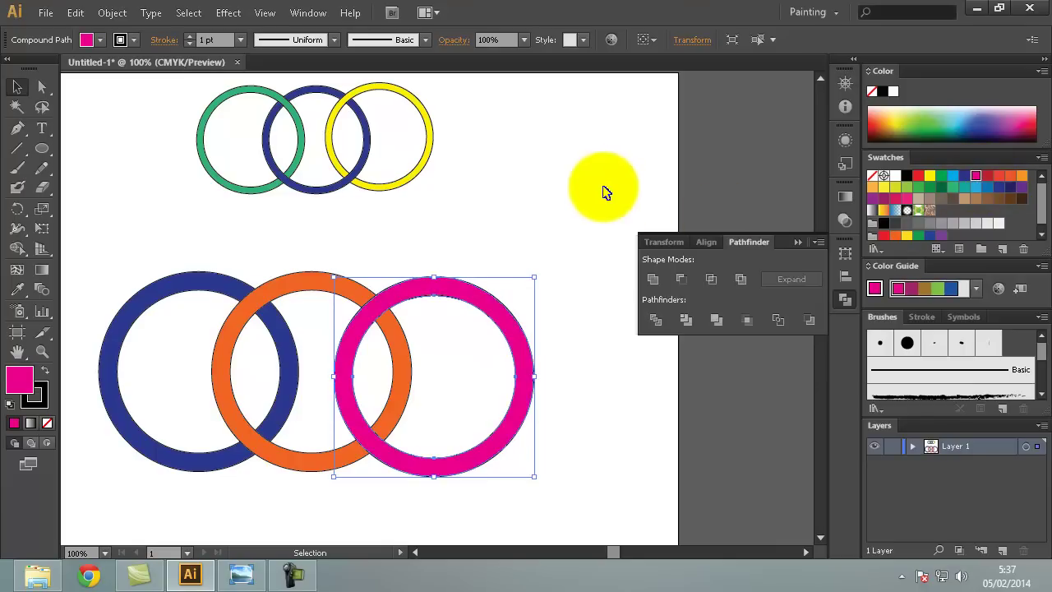
- Bring the orange ring to the front with Arrange > Bring to Front
left_click(575, 202)
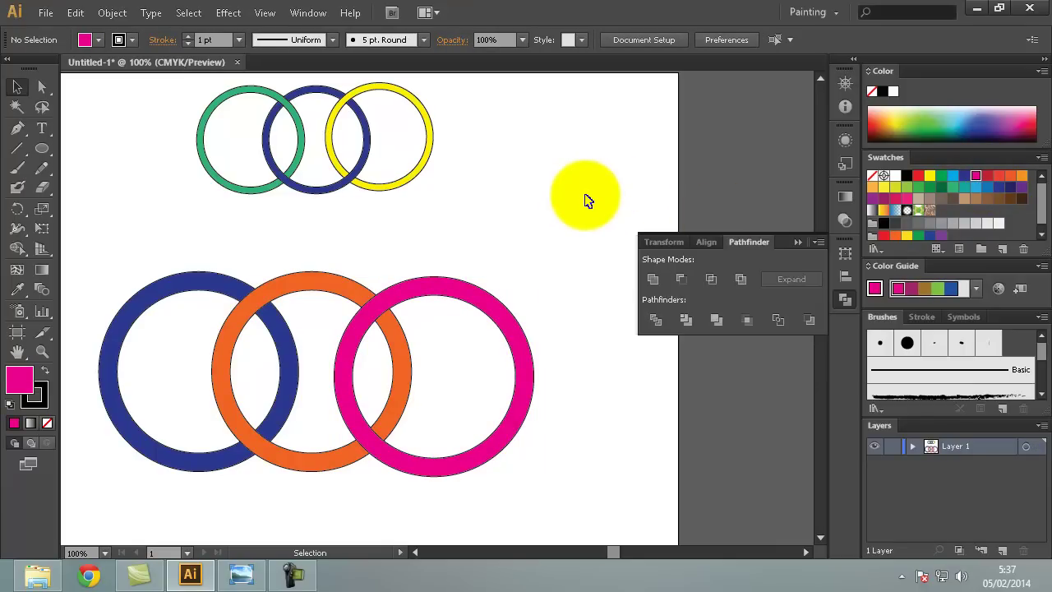
left_click(295, 284)
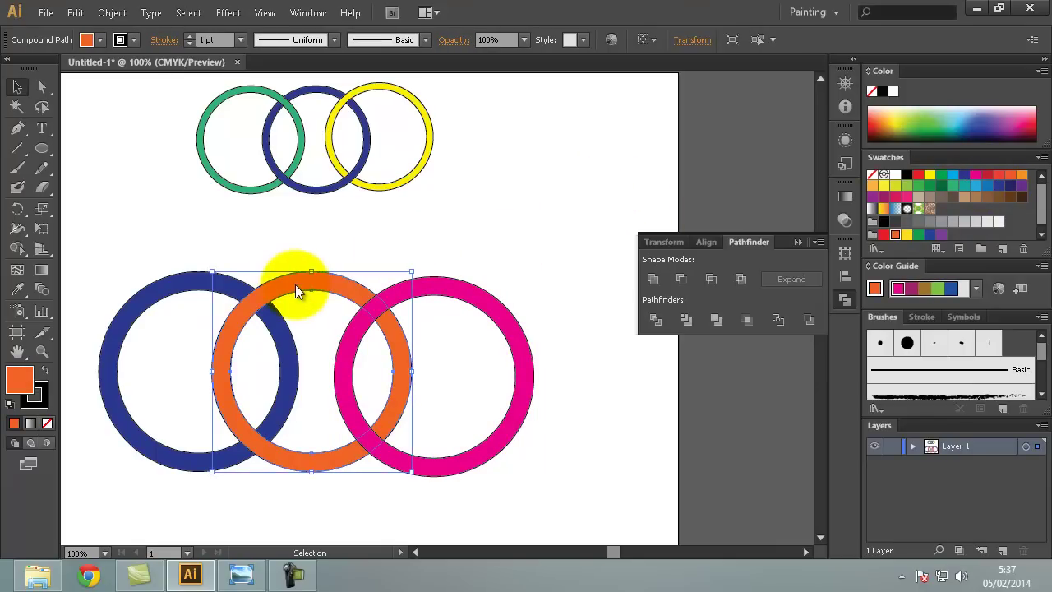
right_click(295, 284)
mouse_move(341, 422)
left_click(580, 423)
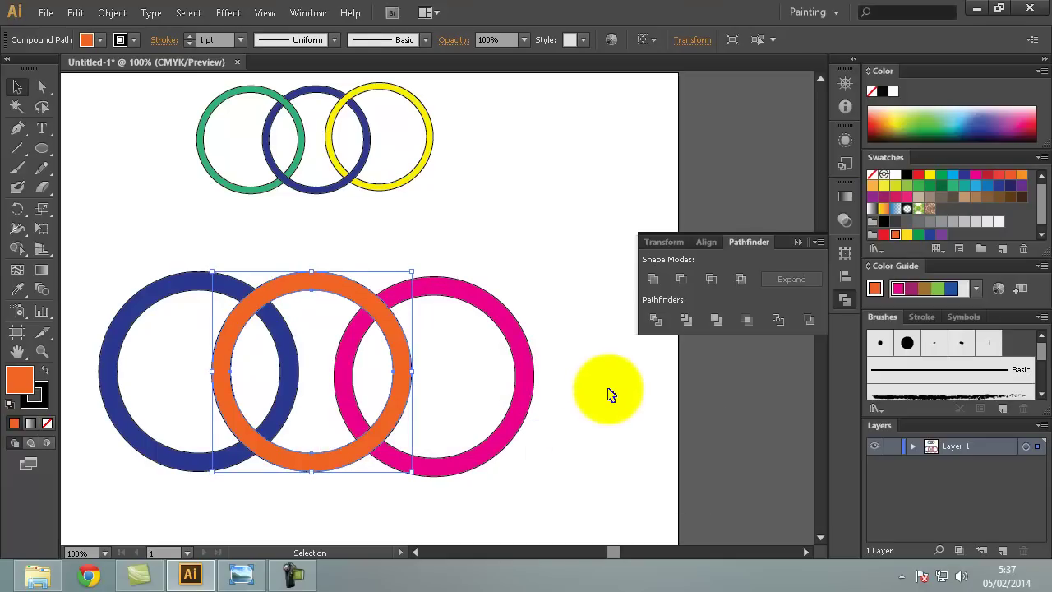
left_click(606, 395)
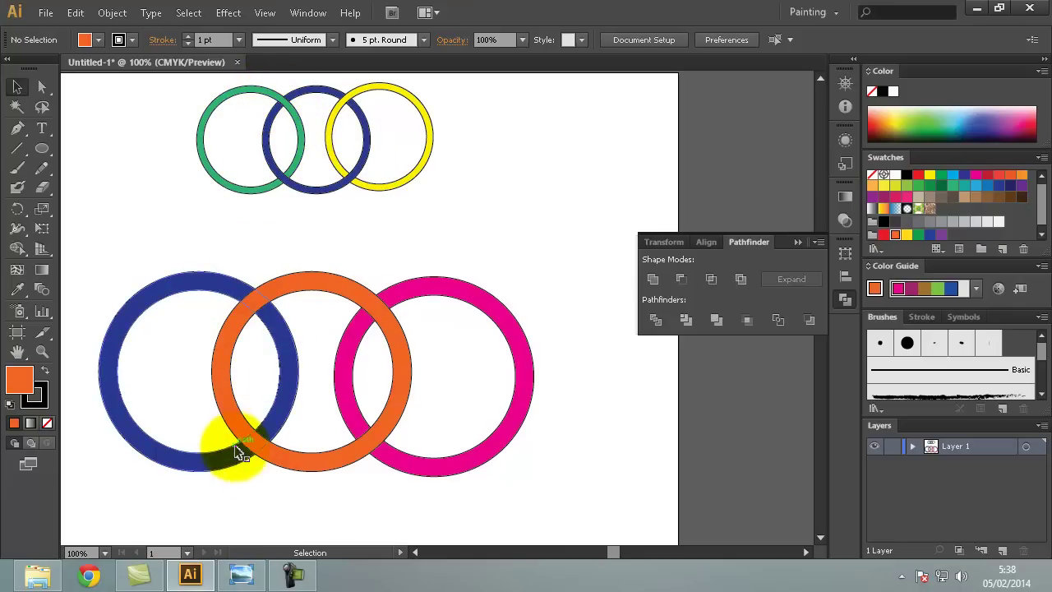
left_click_drag(224, 513, 377, 448)
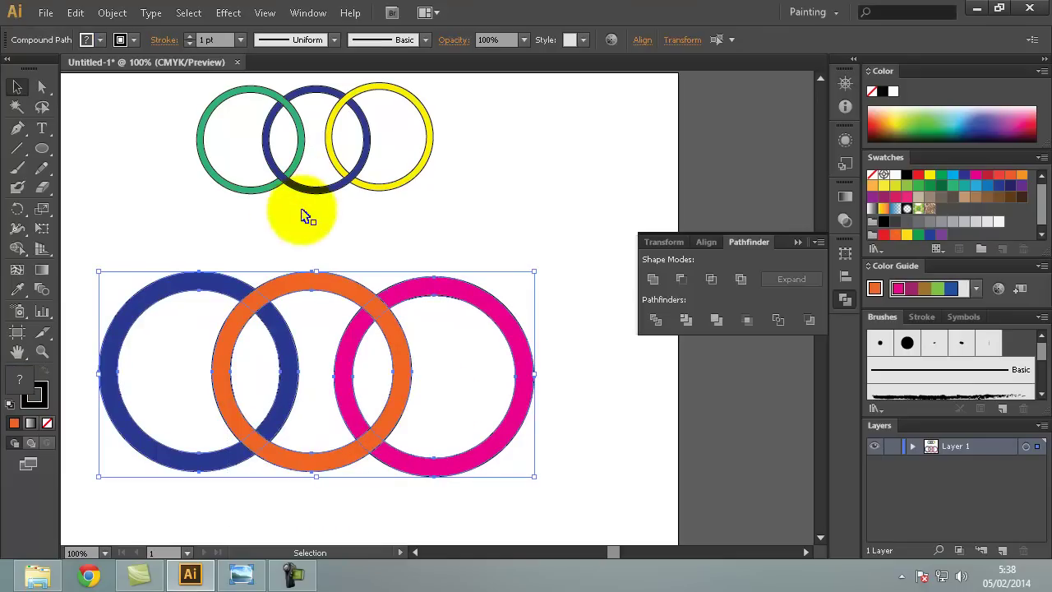
left_click(324, 241)
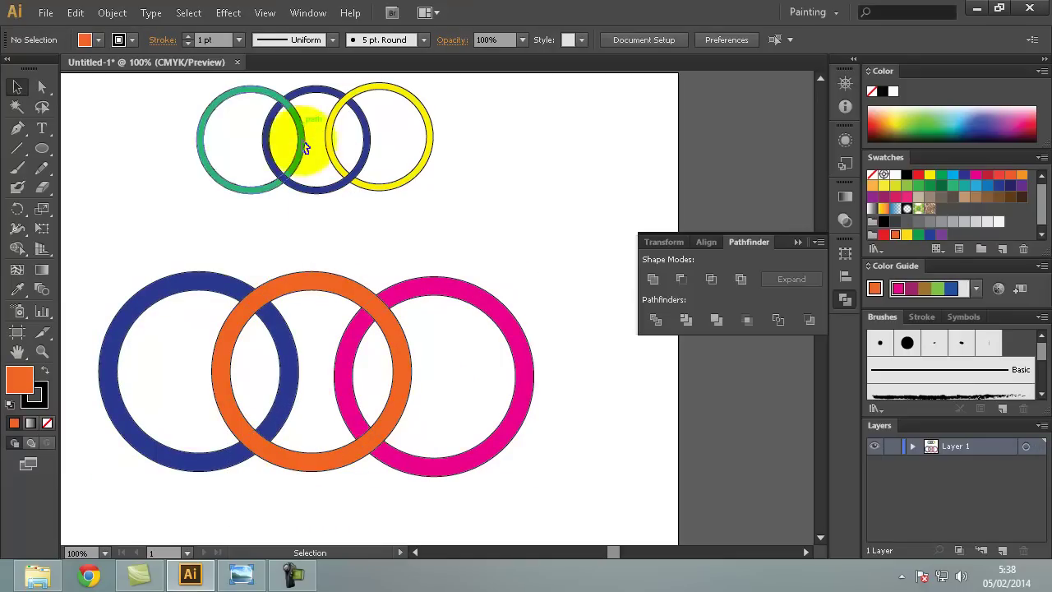
left_click_drag(199, 235, 424, 353)
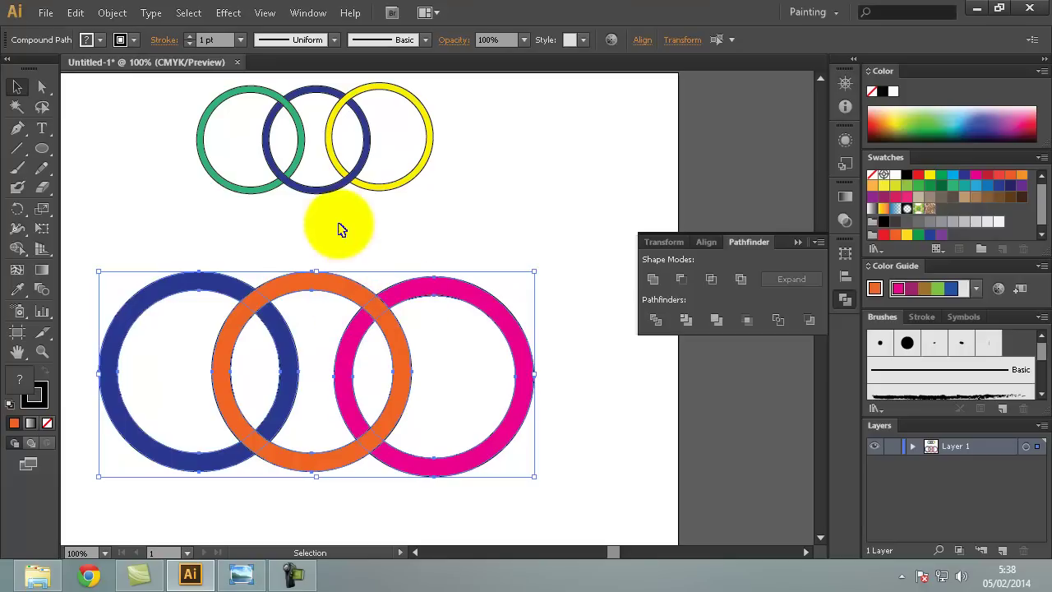
left_click(340, 227)
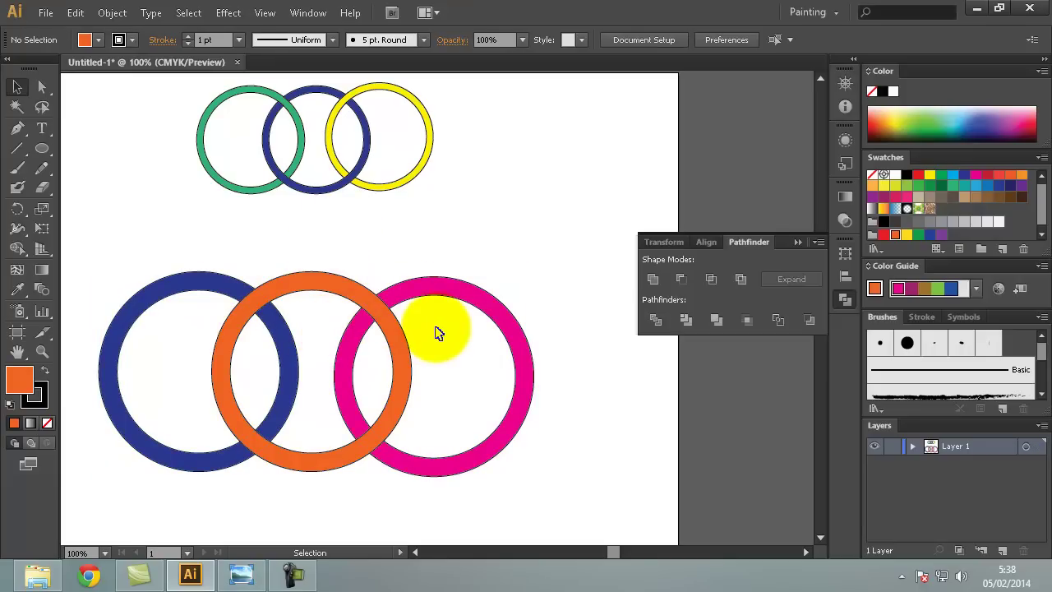
left_click(198, 283)
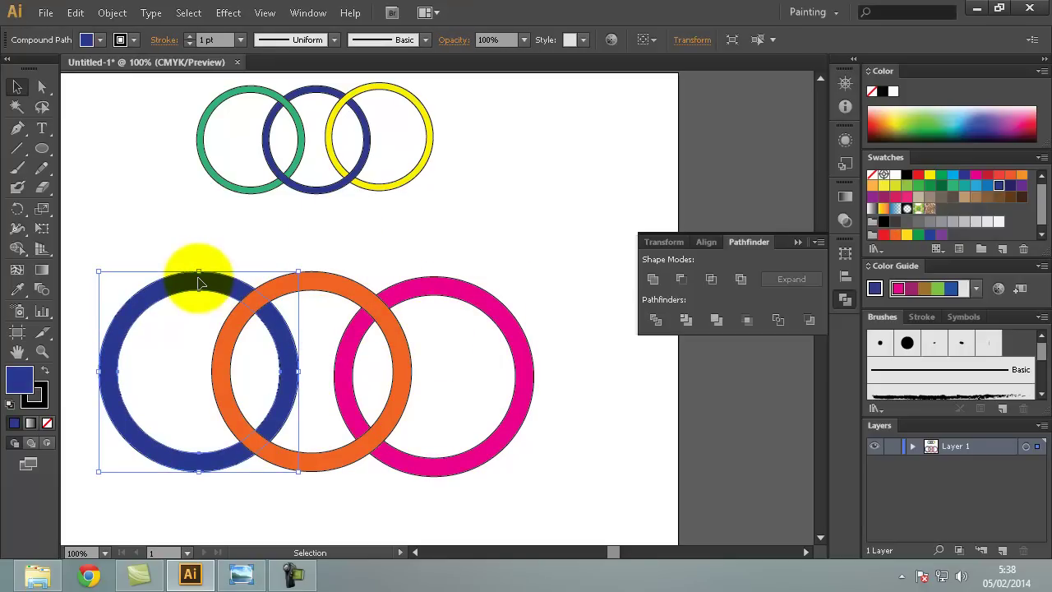
left_click(233, 244)
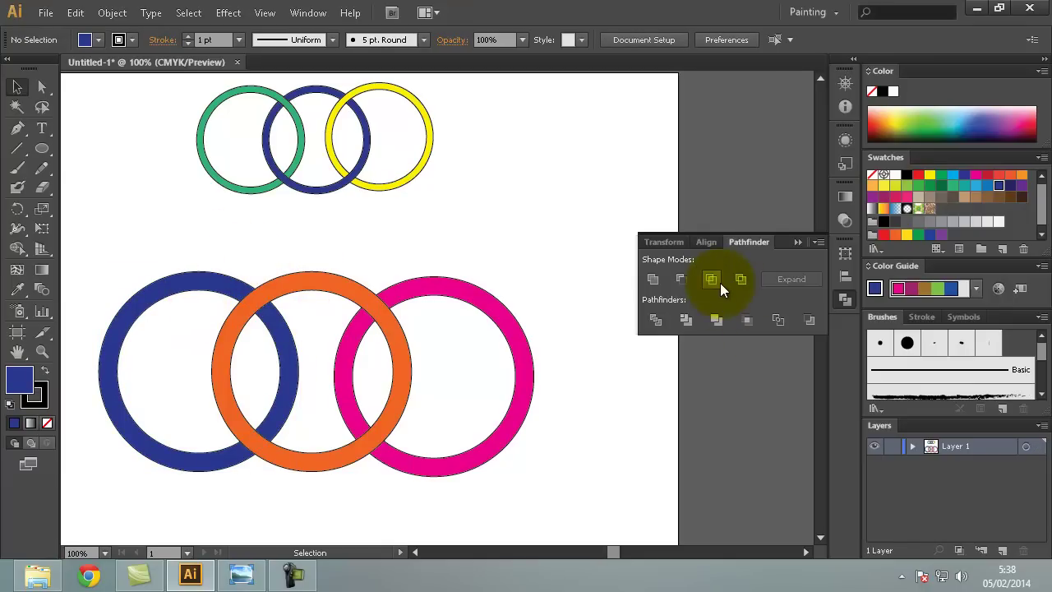
- Draw a closed four-corner Pen diamond over the blue ring's upper crossing with orange
left_click(243, 253)
left_click_drag(249, 355, 302, 315)
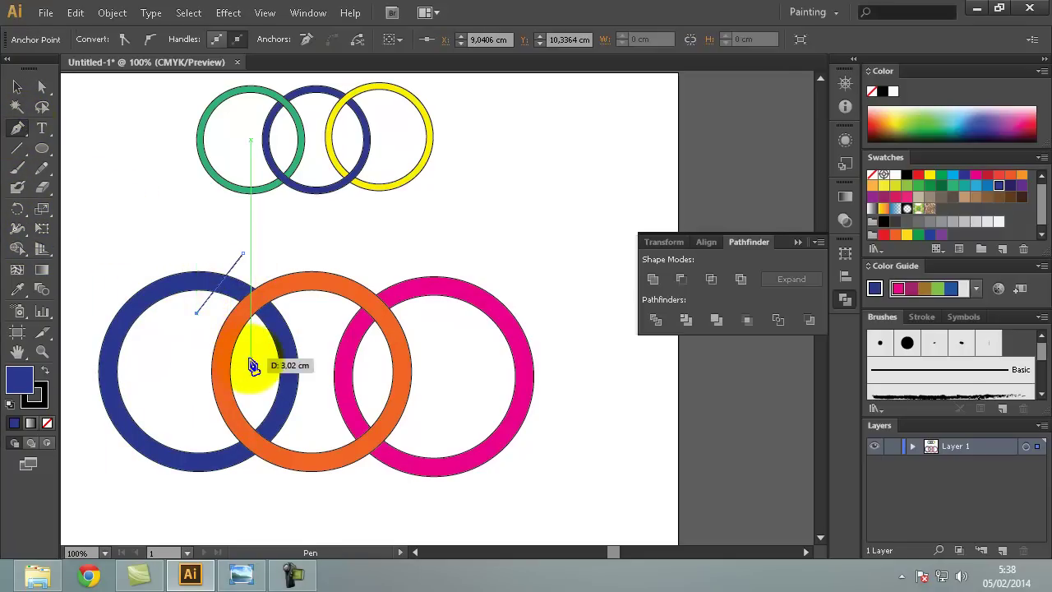
left_click(304, 312)
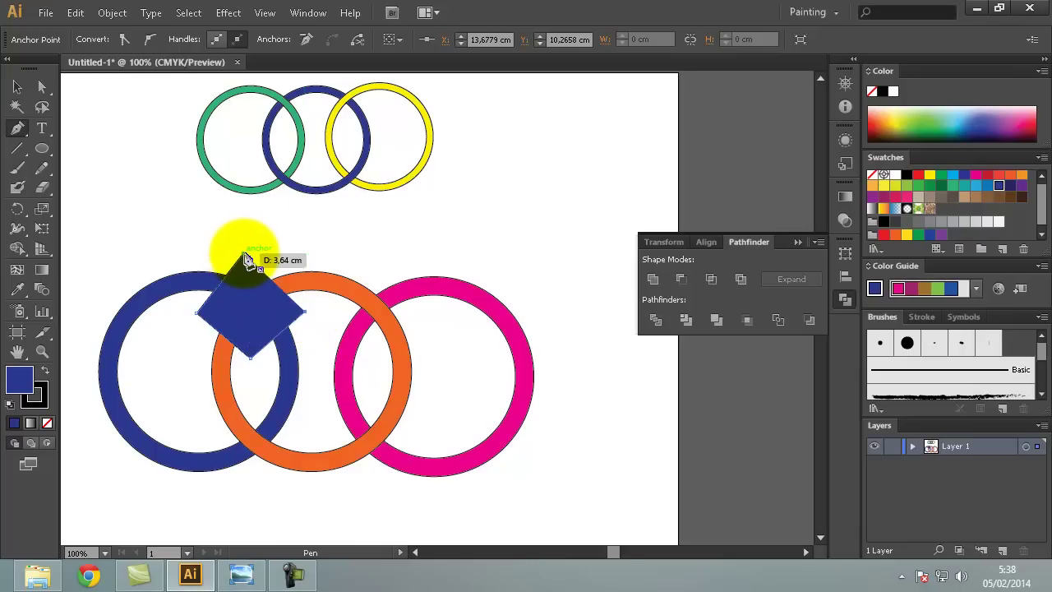
left_click(243, 254)
left_click(17, 86)
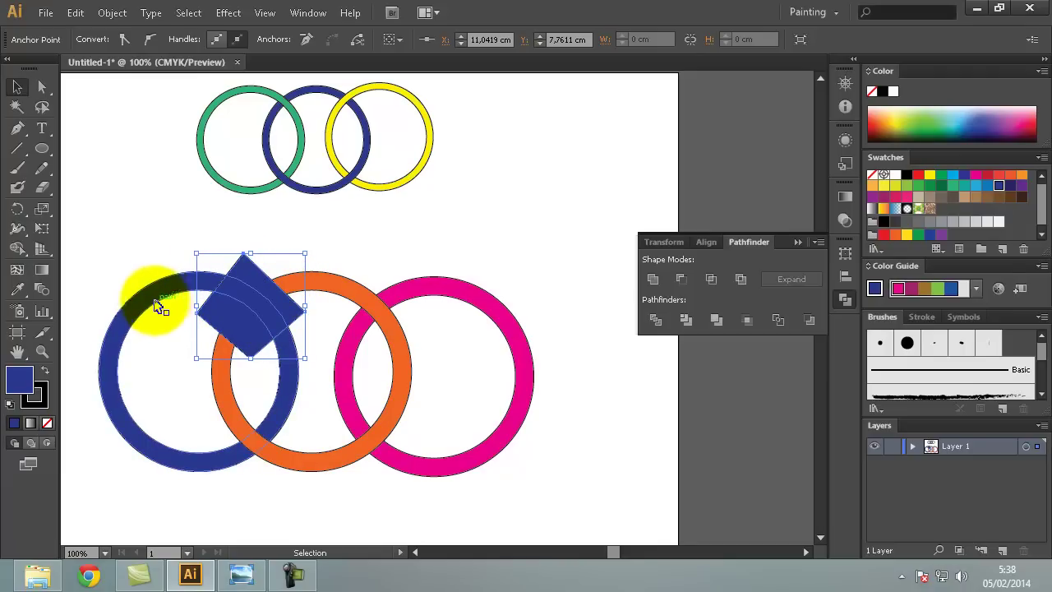
- Try Pathfinder Intersect on the diamond and blue ring, then undo it
left_click(119, 226)
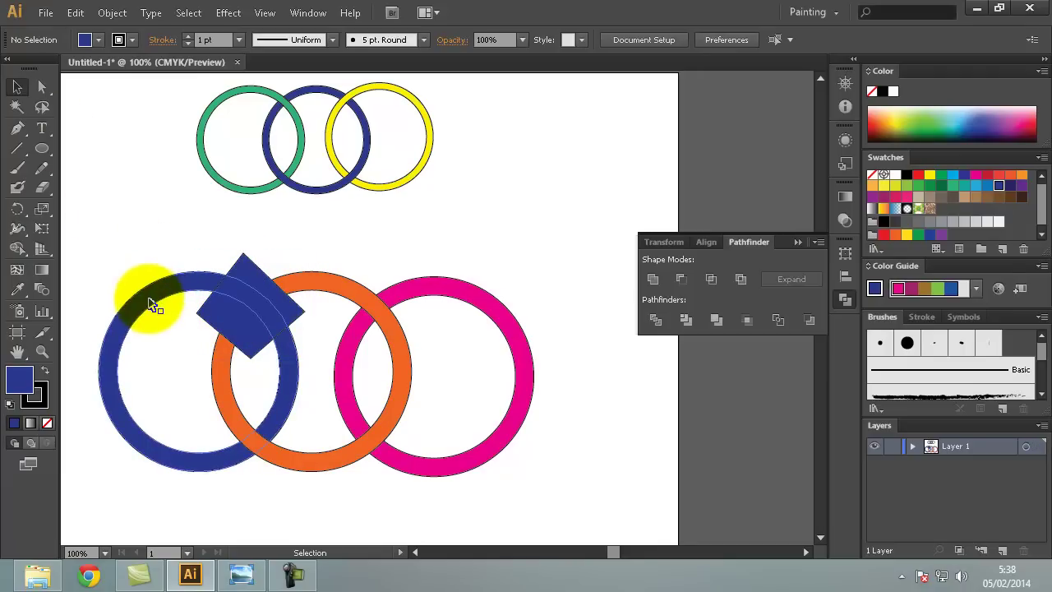
left_click(142, 305)
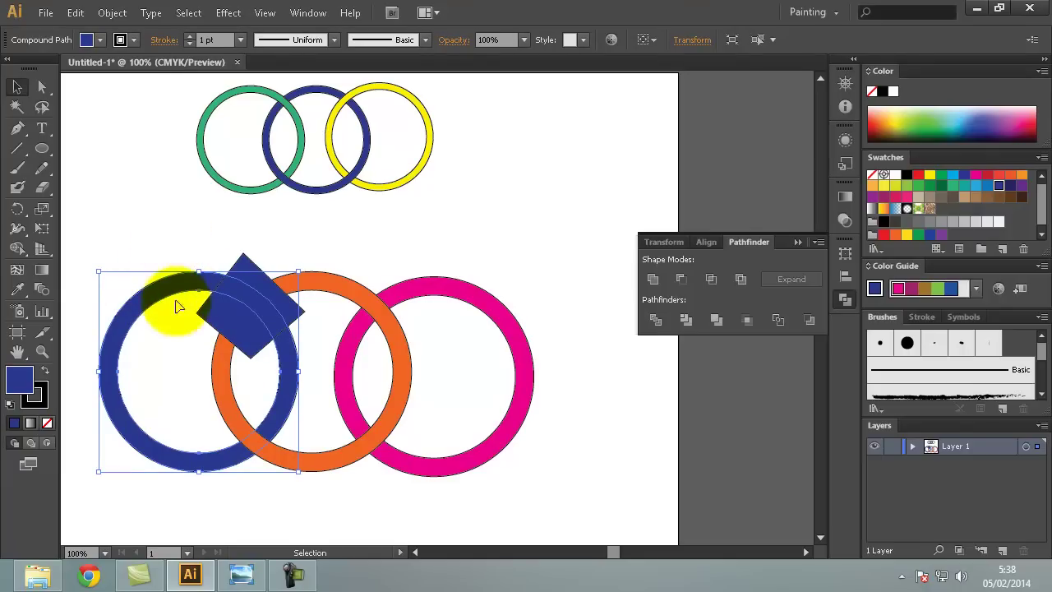
left_click(181, 228)
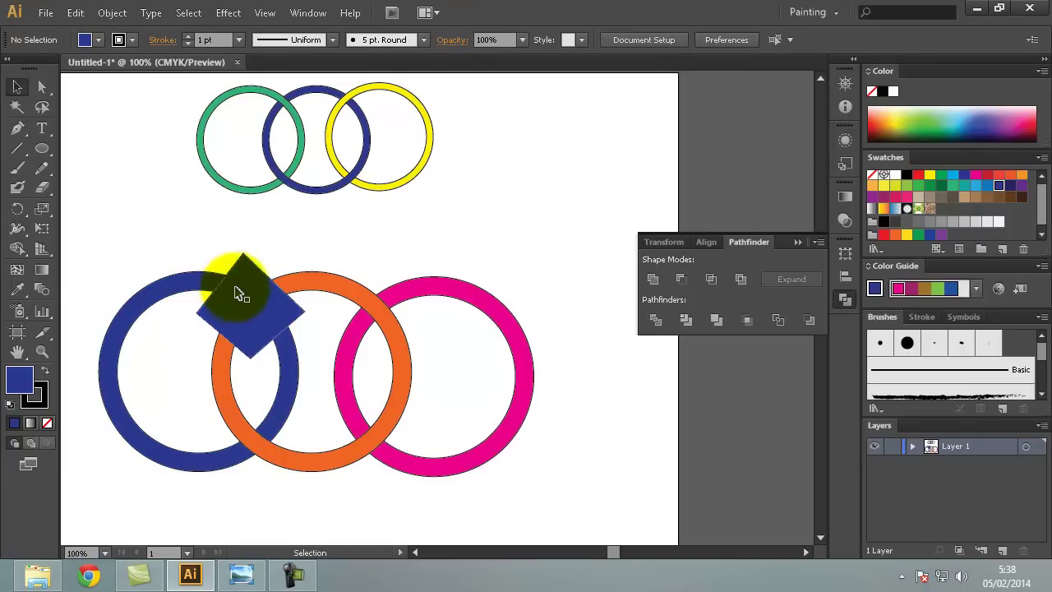
left_click(254, 325)
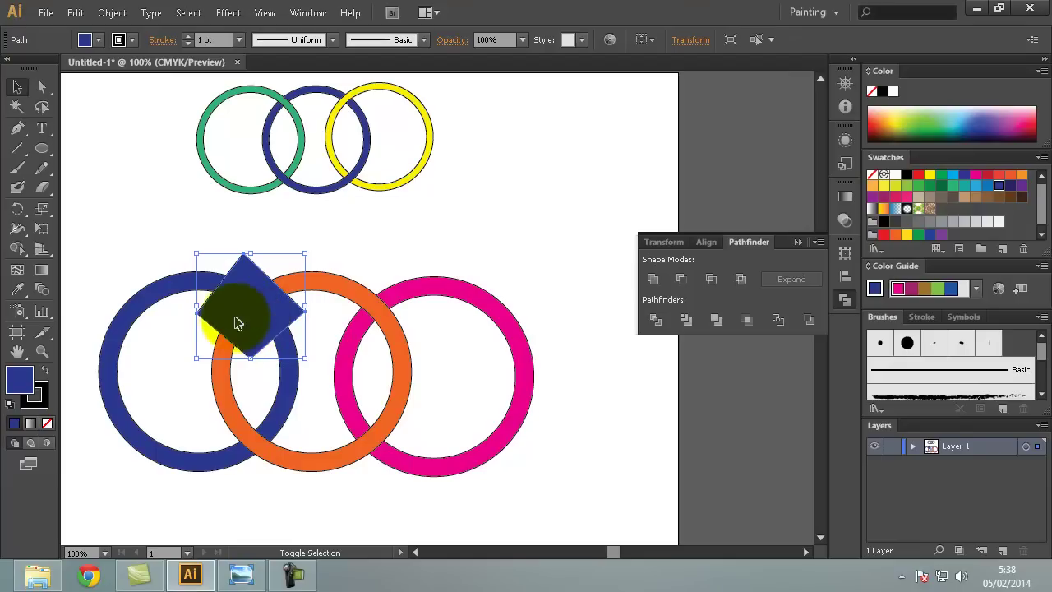
left_click(686, 319)
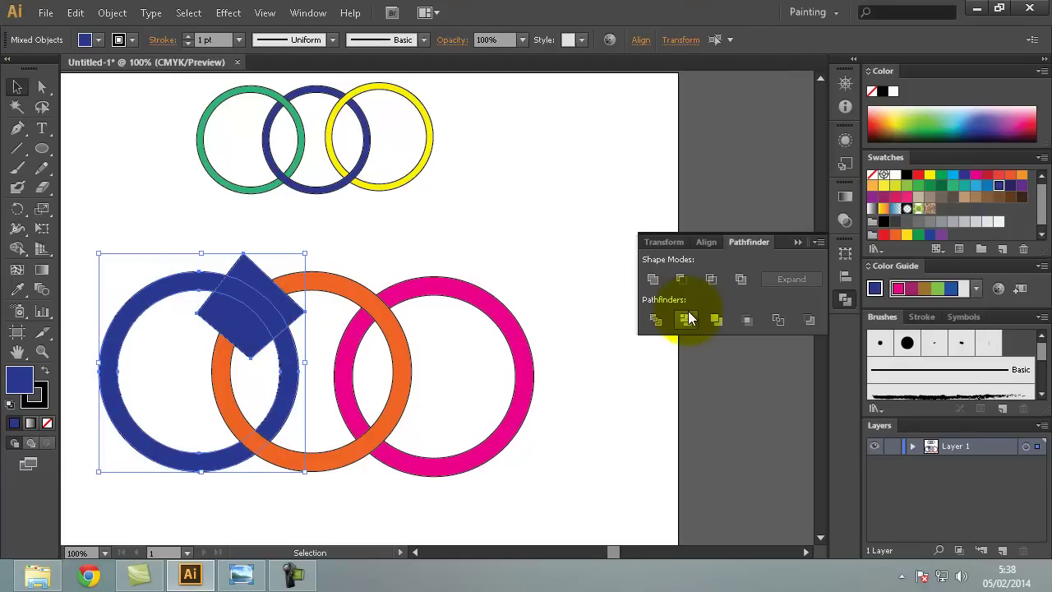
left_click(710, 279)
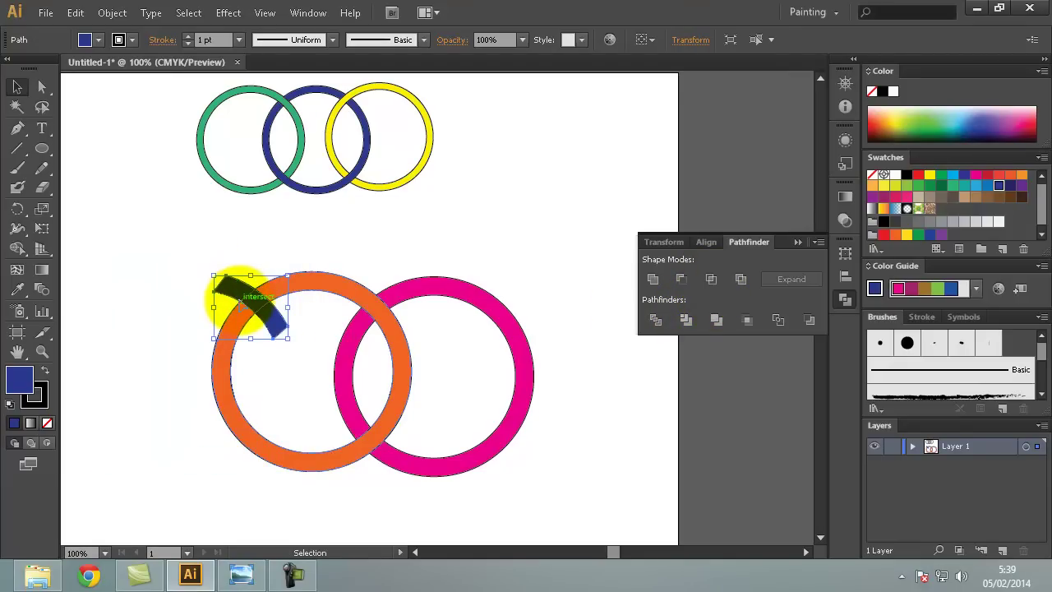
key("ctrl+z")
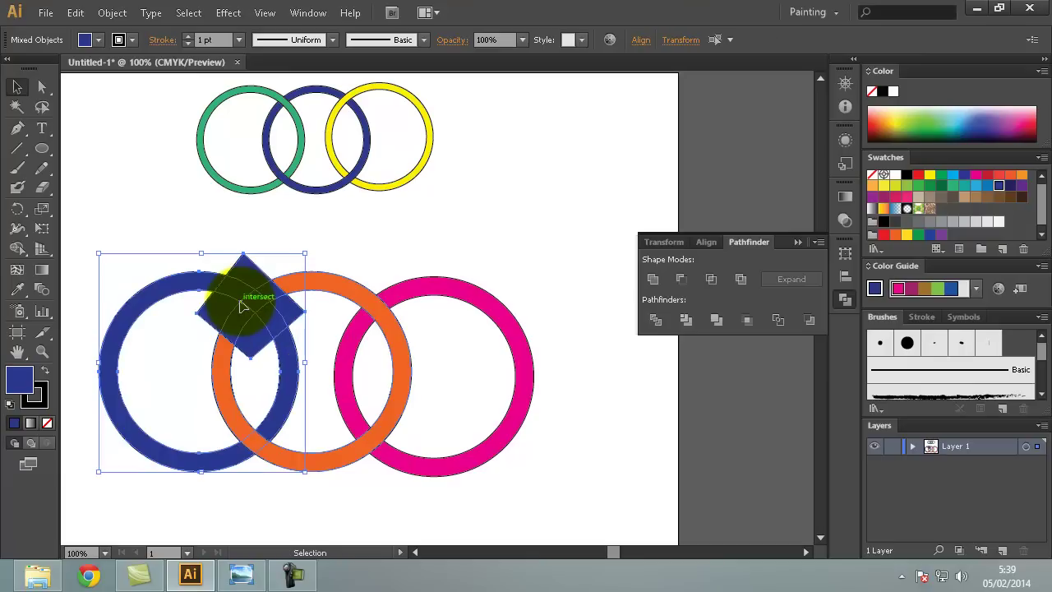
- Fill the diamond with a purple swatch, leaving the blue ring whole
left_click(157, 223)
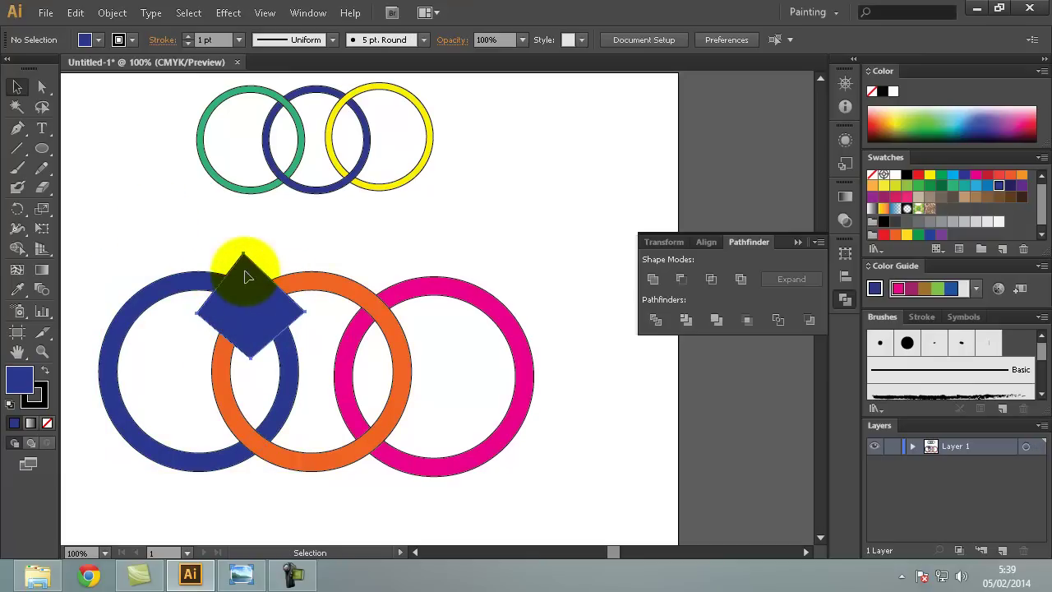
left_click(246, 277)
left_click(941, 236)
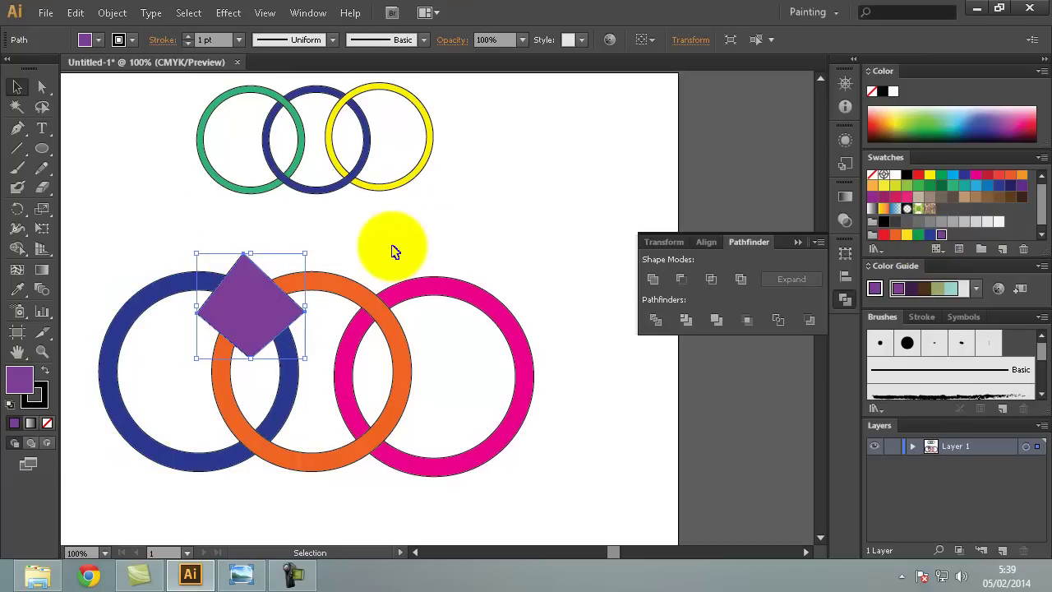
left_click(395, 250)
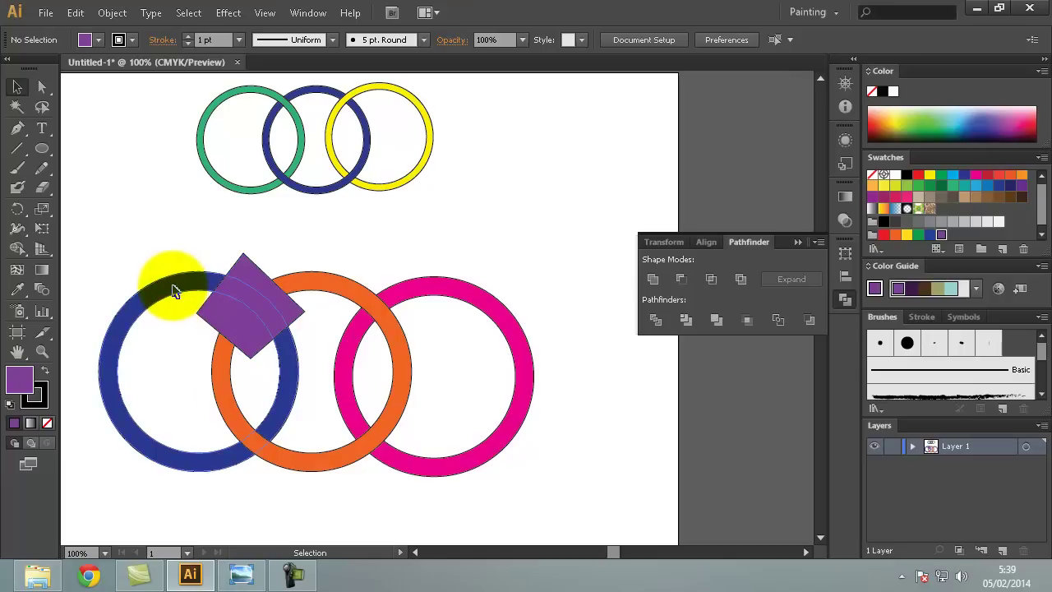
left_click(174, 289)
- Duplicate the blue ring, fill the copy yellow, and move it back exactly over the original
left_click_drag(129, 317, 180, 385)
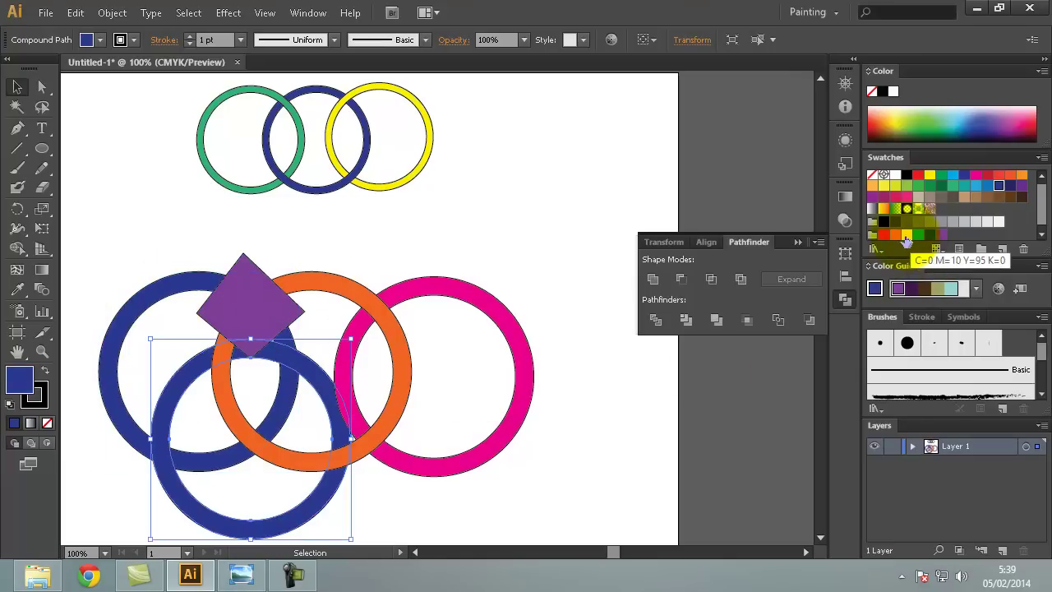
left_click(907, 235)
left_click_drag(302, 520, 246, 444)
- Intersect the yellow ring with the purple diamond to leave a curved arc segment
left_click(164, 261)
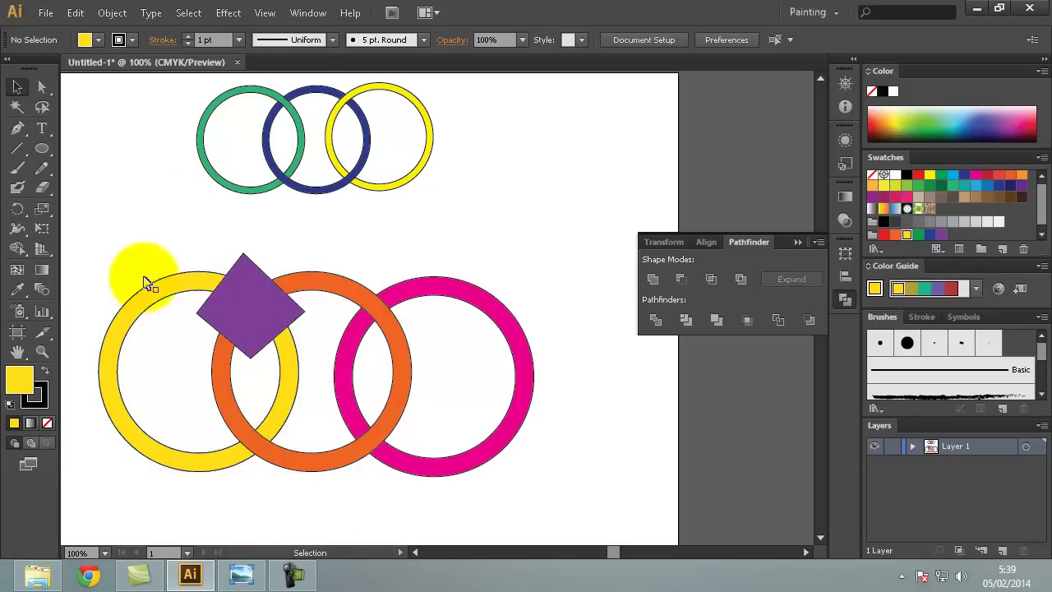
left_click(148, 301)
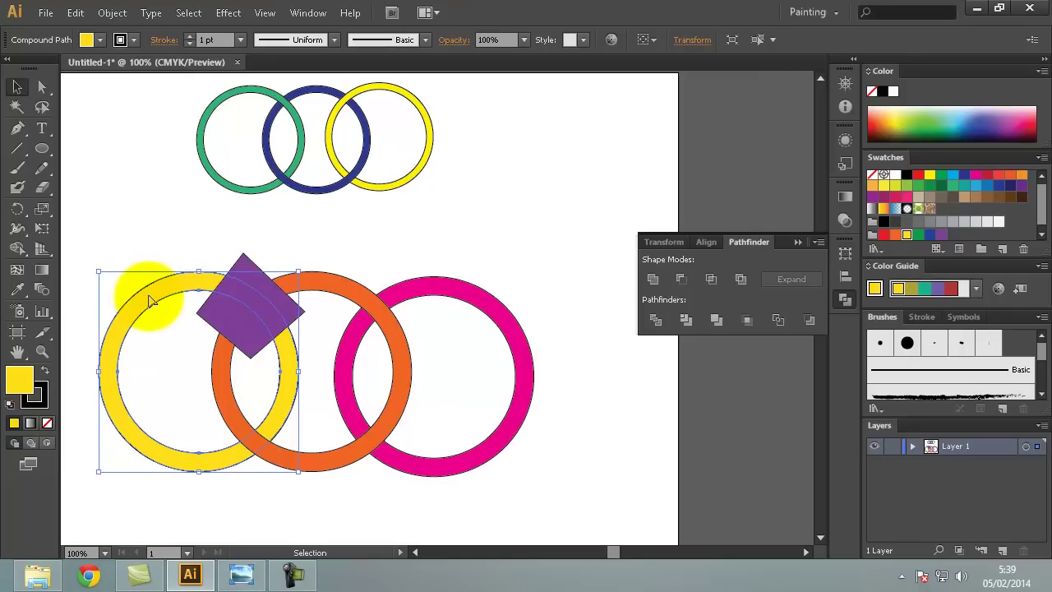
left_click(246, 270, "shift")
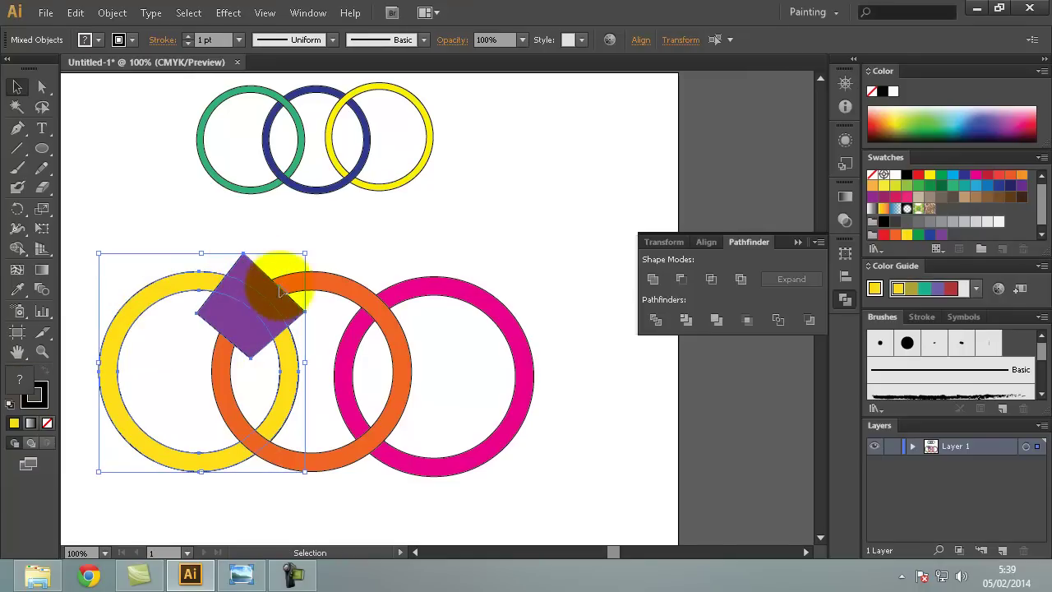
left_click(711, 281)
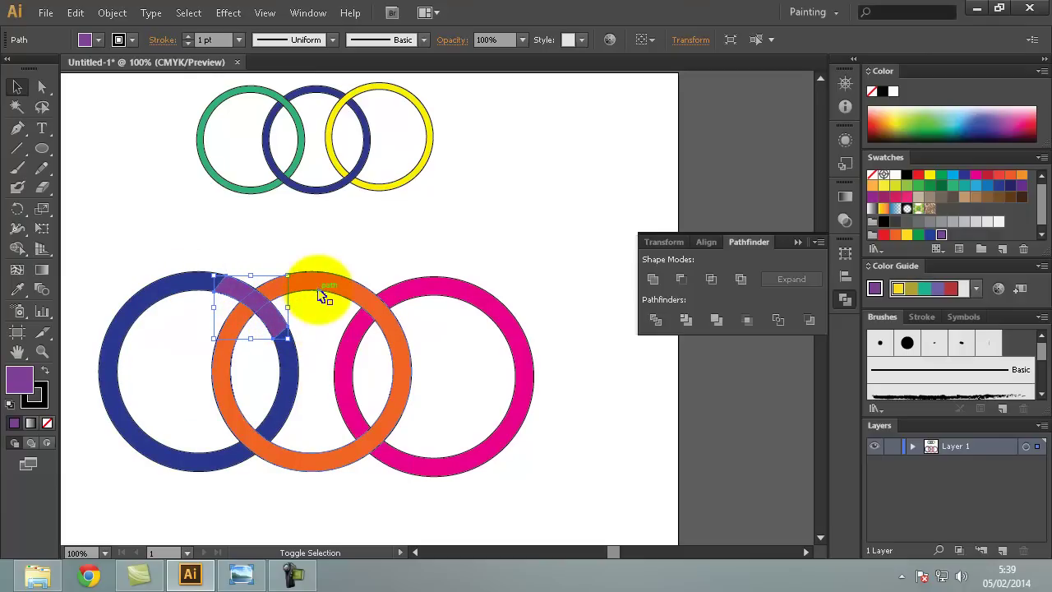
- Subtract the arc from the orange ring with Minus Front so blue passes over it
left_click(327, 290, "shift")
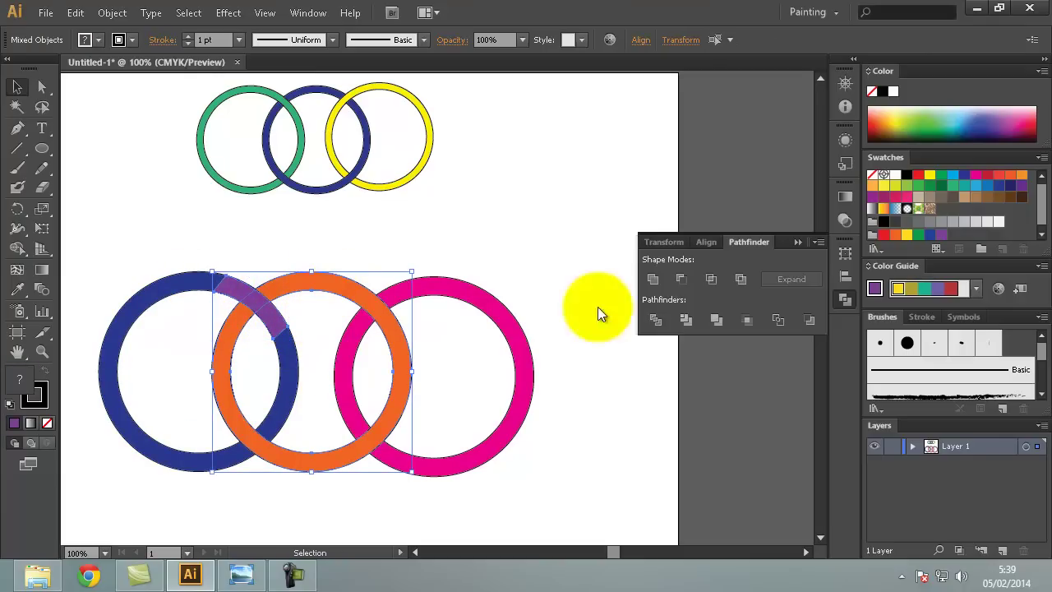
left_click(682, 281)
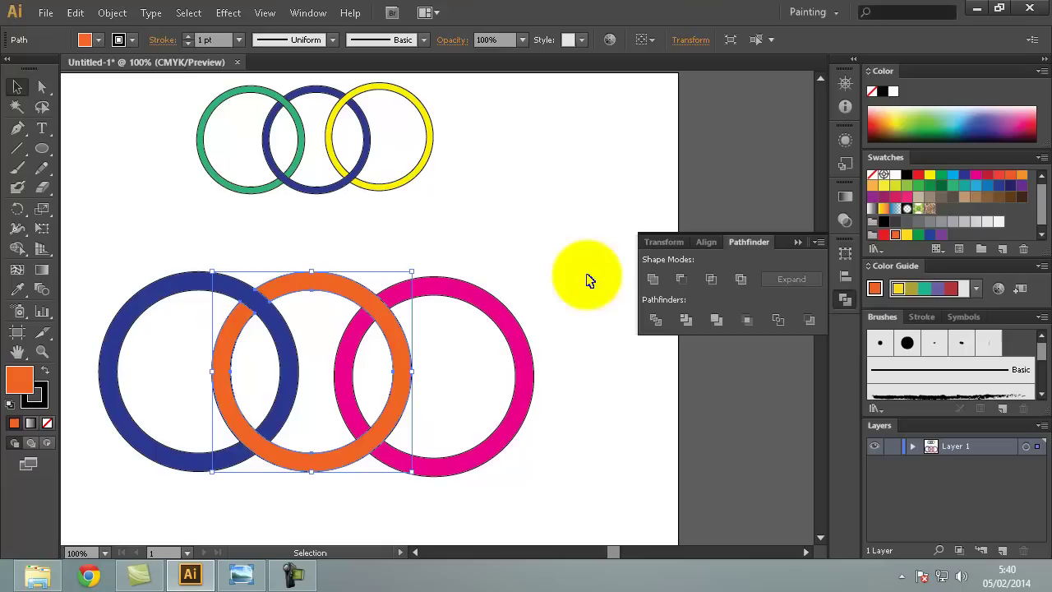
left_click(567, 267)
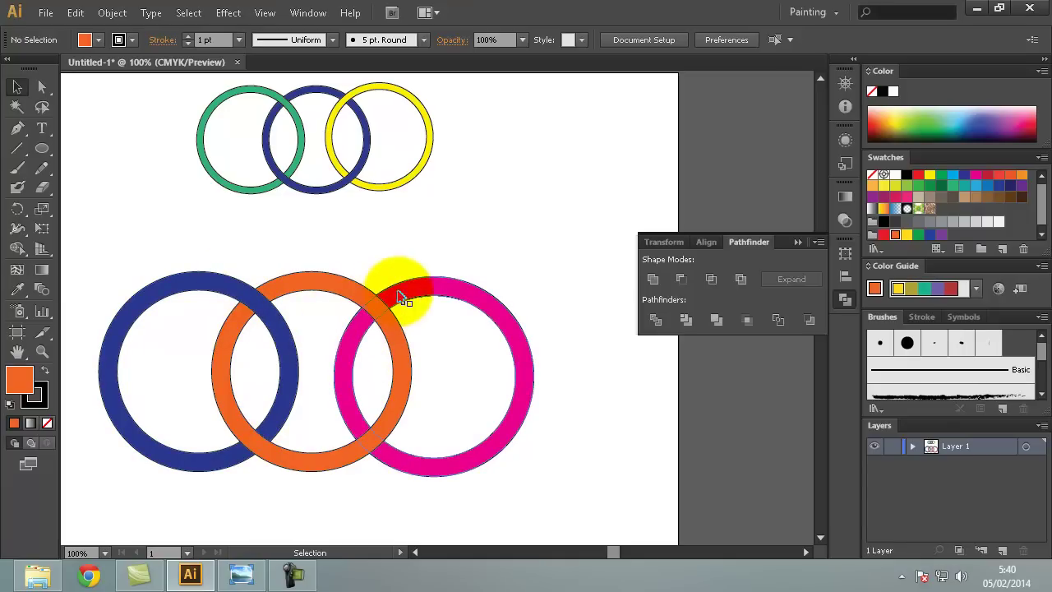
- Draw a four-point diamond with the Pen tool over the top orange-magenta crossing
left_click(474, 302)
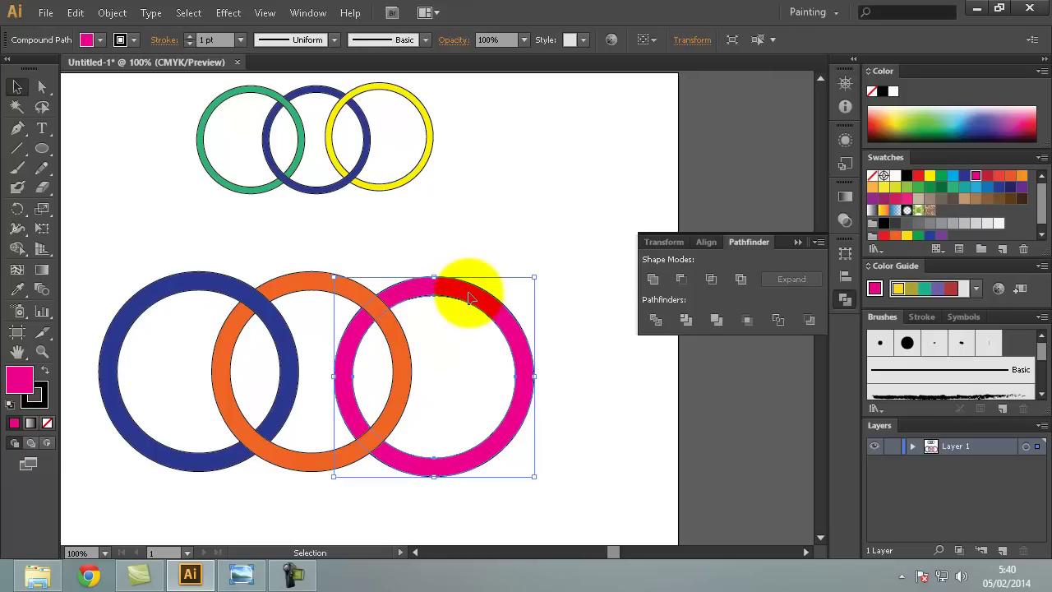
left_click(496, 246)
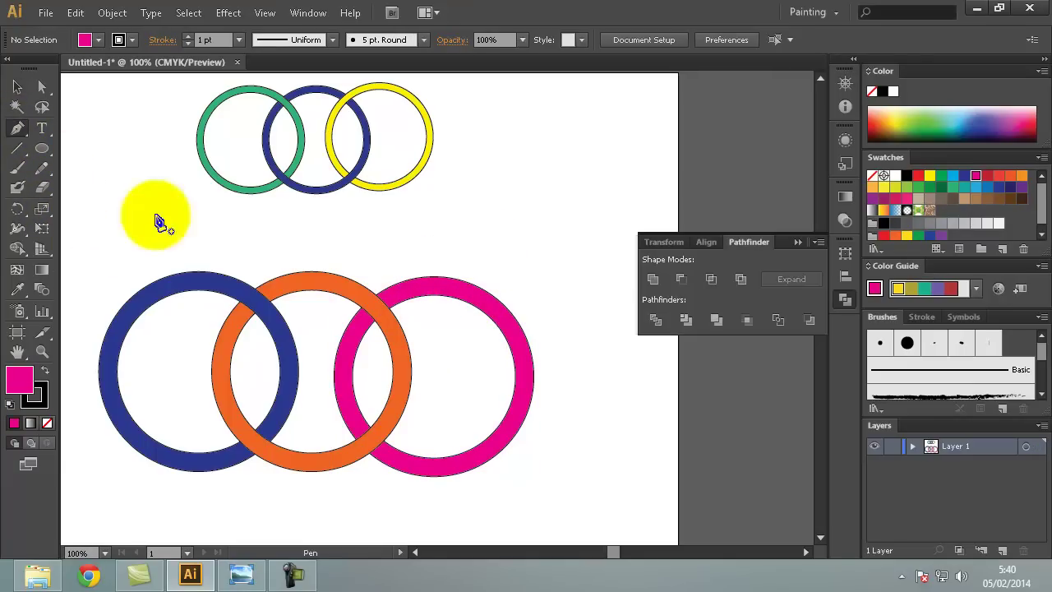
left_click(18, 129)
left_click(365, 253)
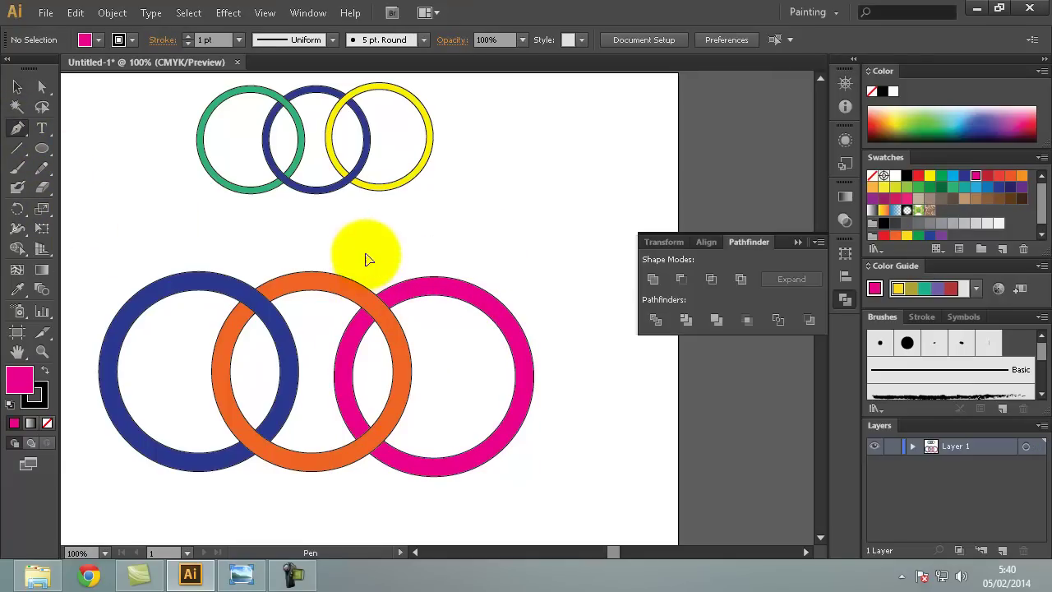
left_click(315, 313)
left_click(370, 366)
left_click(433, 324)
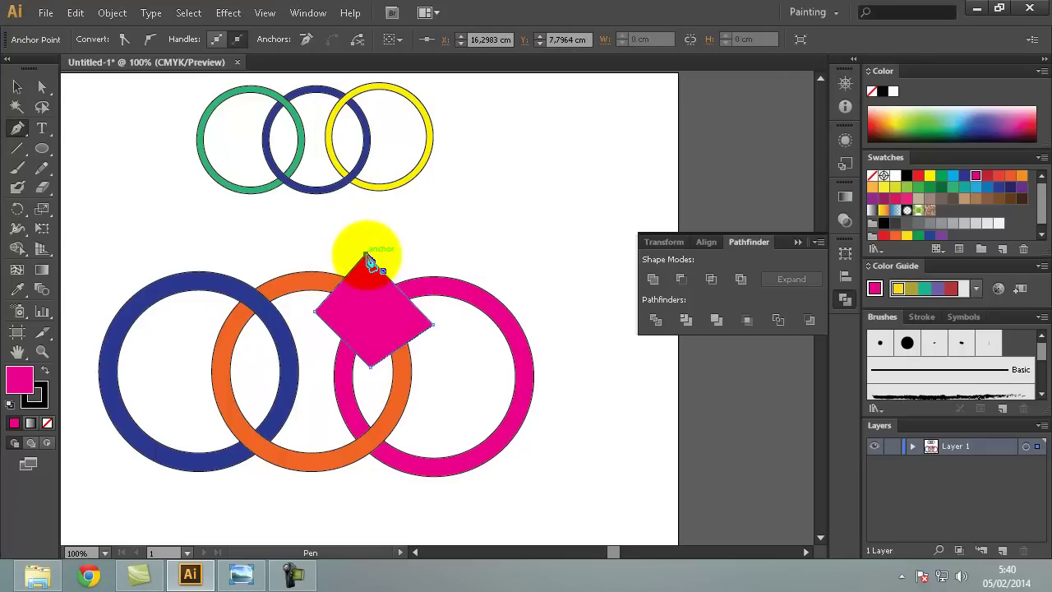
- Fill the diamond green and reselect it
left_click(17, 86)
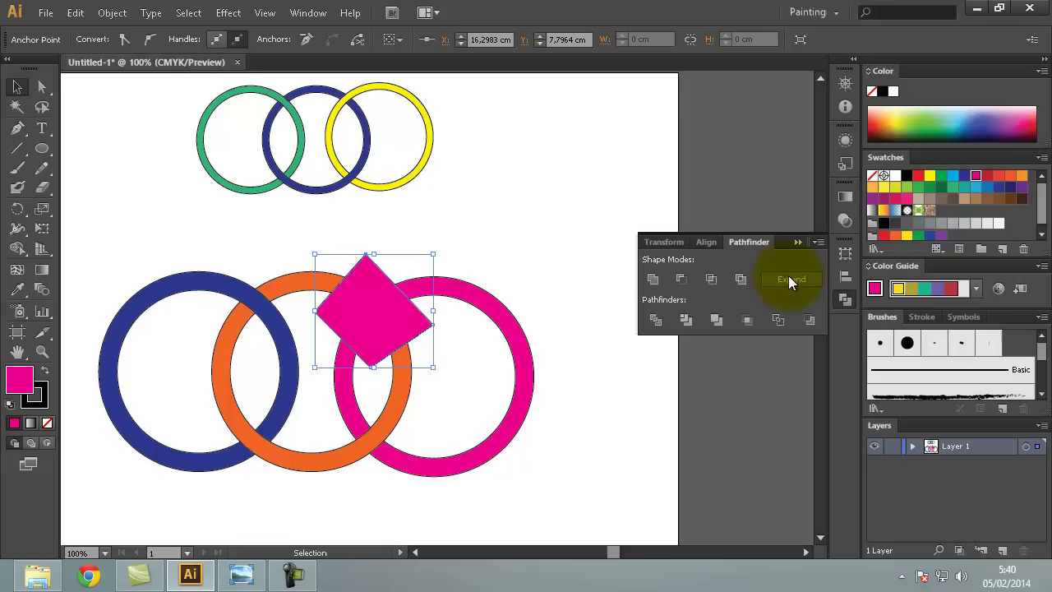
left_click(930, 188)
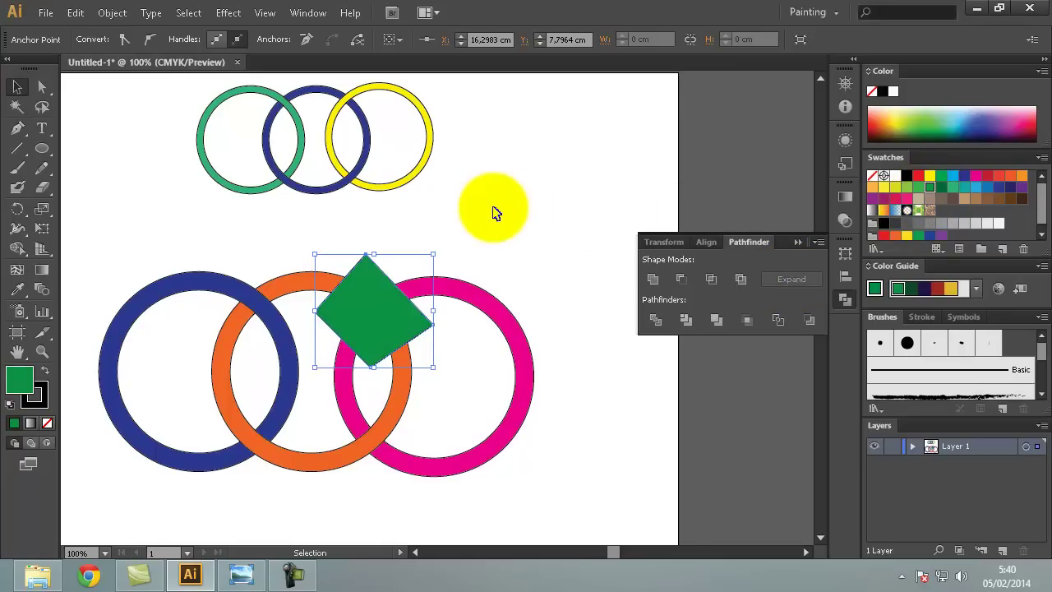
left_click(493, 211)
left_click(371, 329)
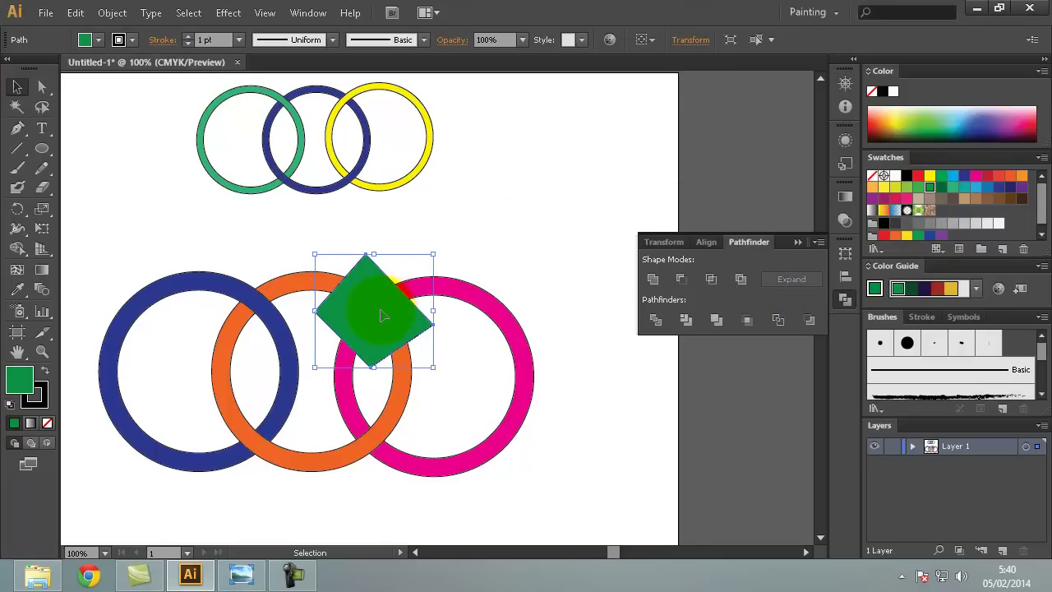
- Try intersecting the diamond with the magenta ring, then undo it
left_click(488, 311, "shift")
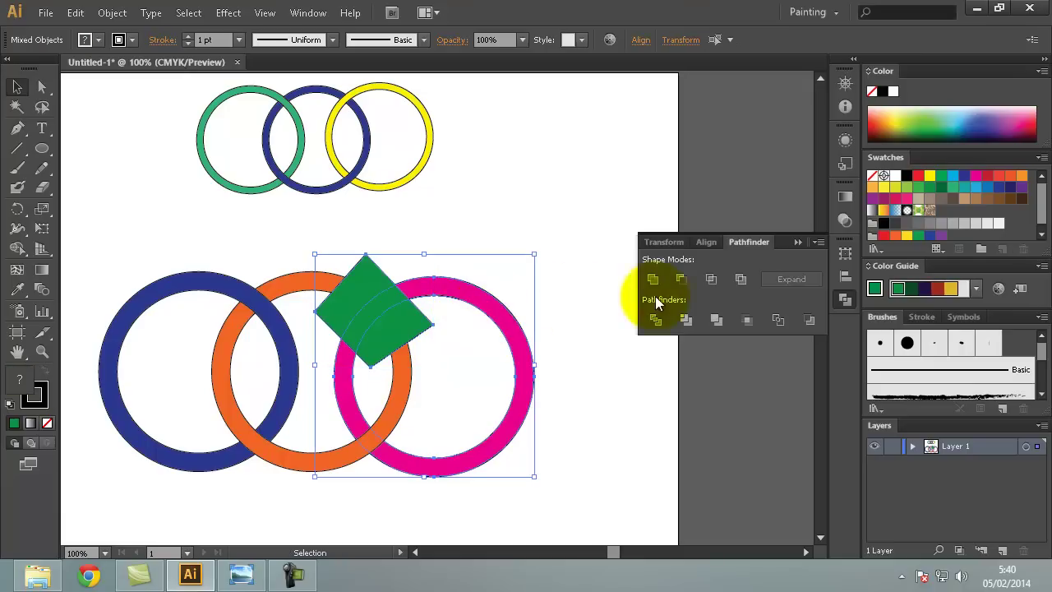
left_click(711, 280)
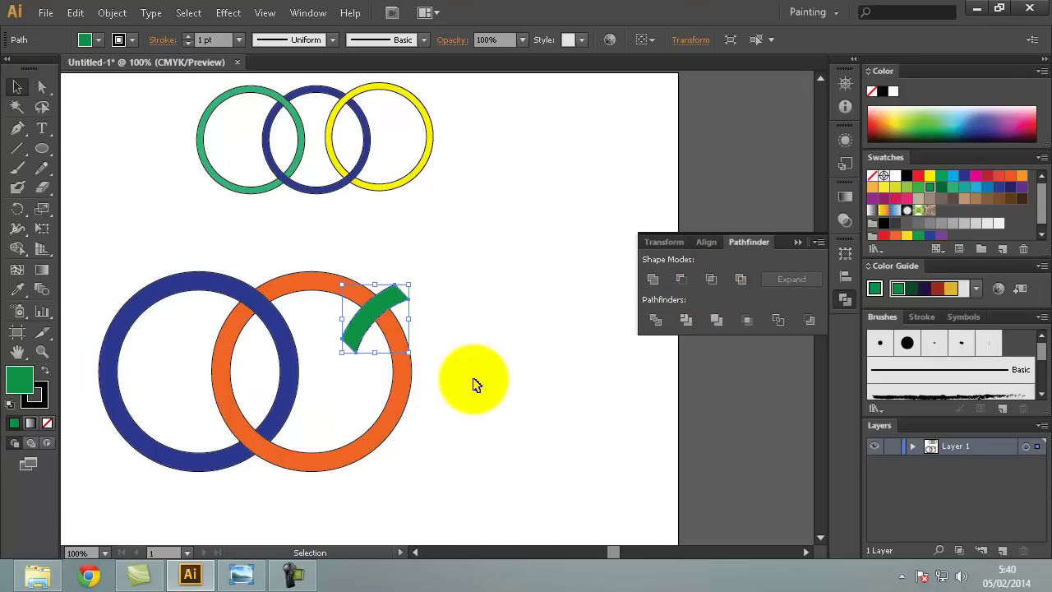
key("ctrl+z")
left_click(504, 242)
- Duplicate the magenta ring, recolour the copy brown, and move it back over the original
left_click(491, 307)
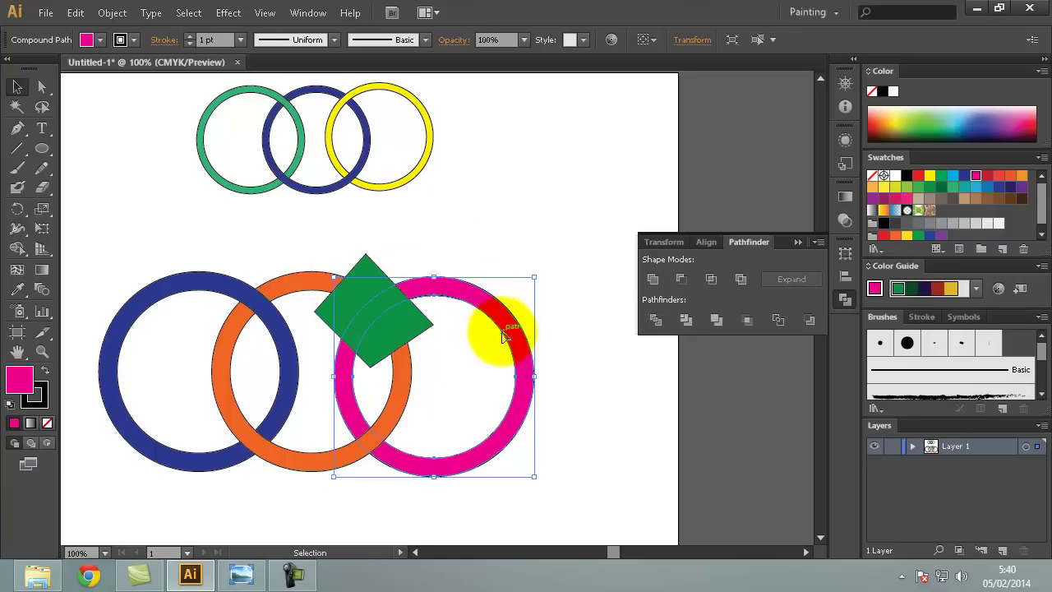
left_click_drag(503, 315, 609, 214)
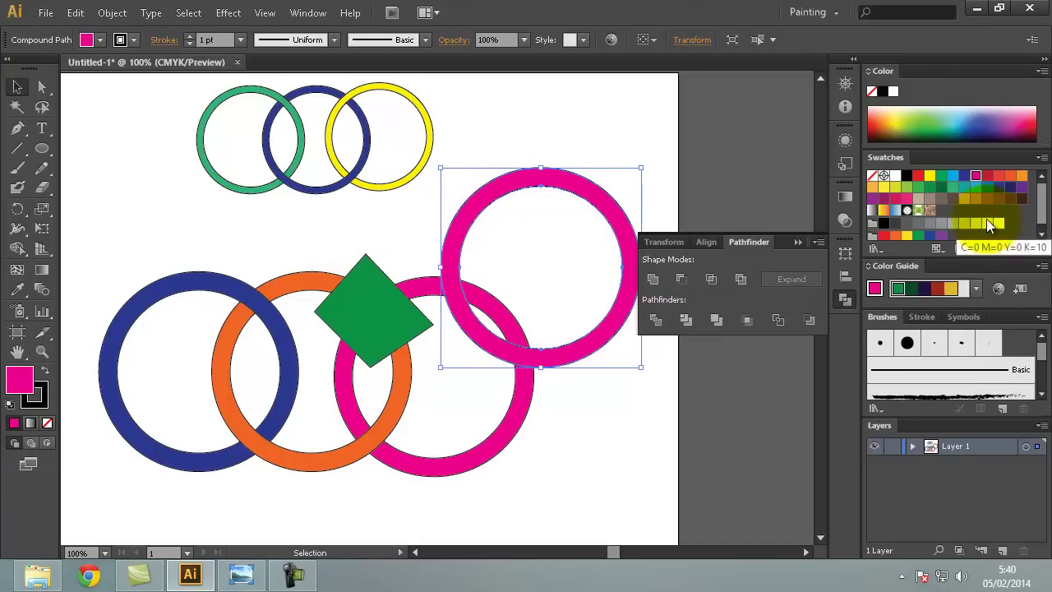
left_click(1010, 176)
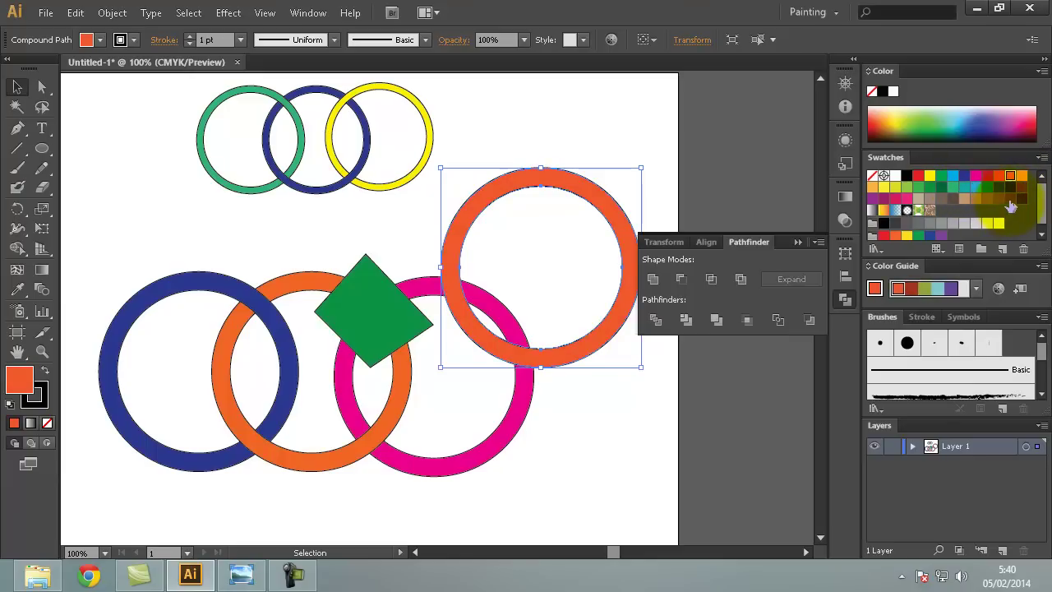
left_click(1011, 199)
mouse_move(609, 209)
left_mouse_down()
mouse_move(519, 323)
mouse_move(505, 319)
left_mouse_up()
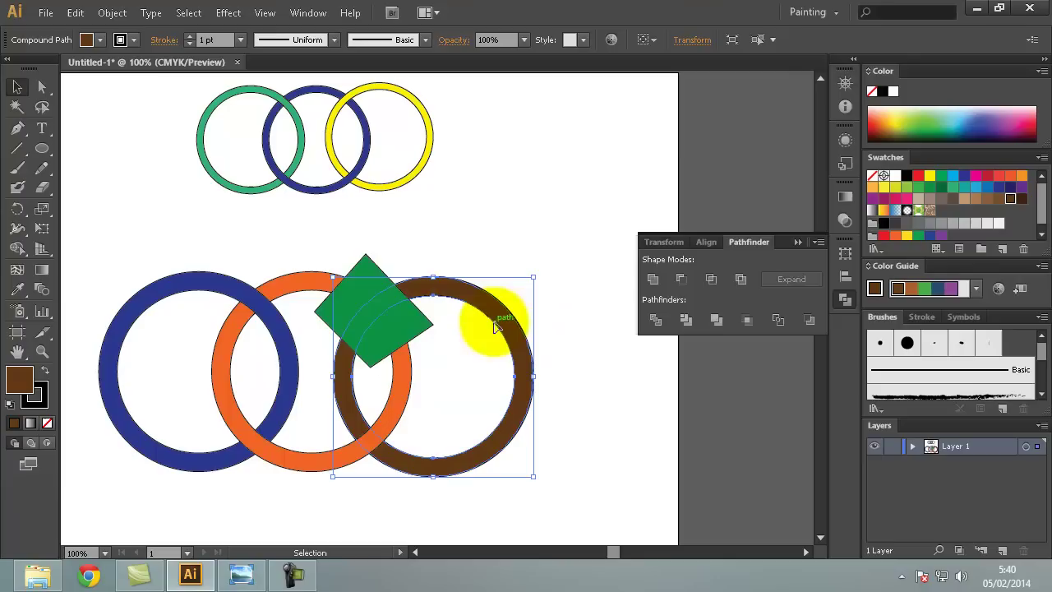
left_click(567, 288)
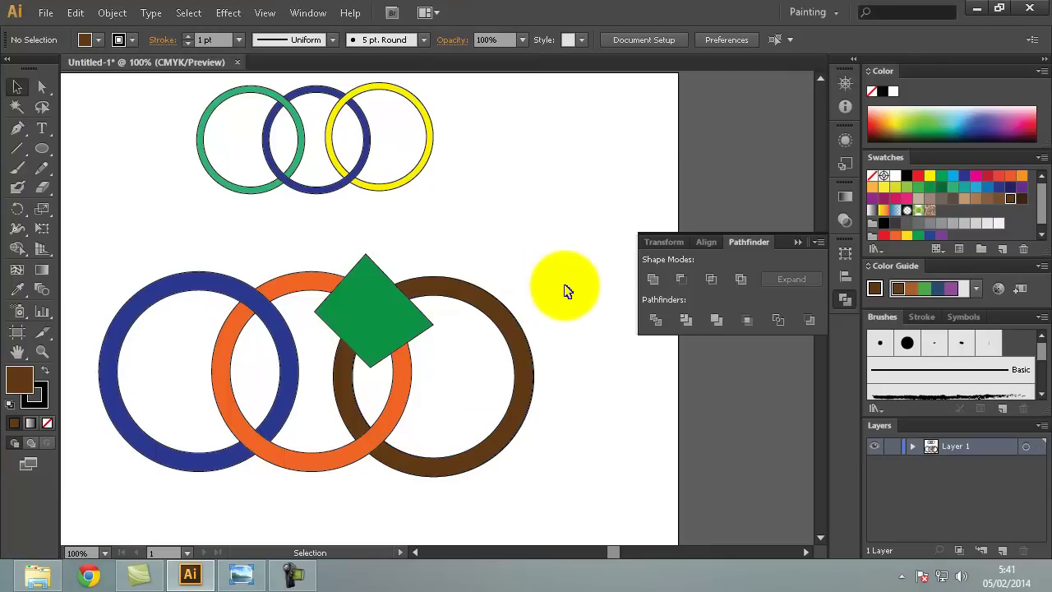
- Intersect the brown ring copy with the green diamond to leave a green arc
left_click(457, 297)
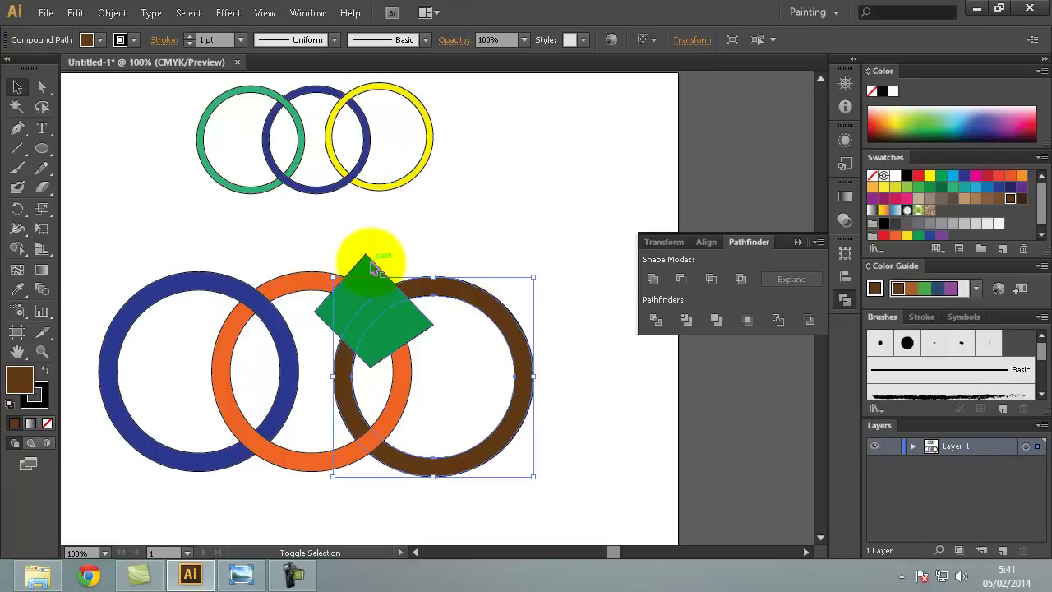
left_click(370, 268, "shift")
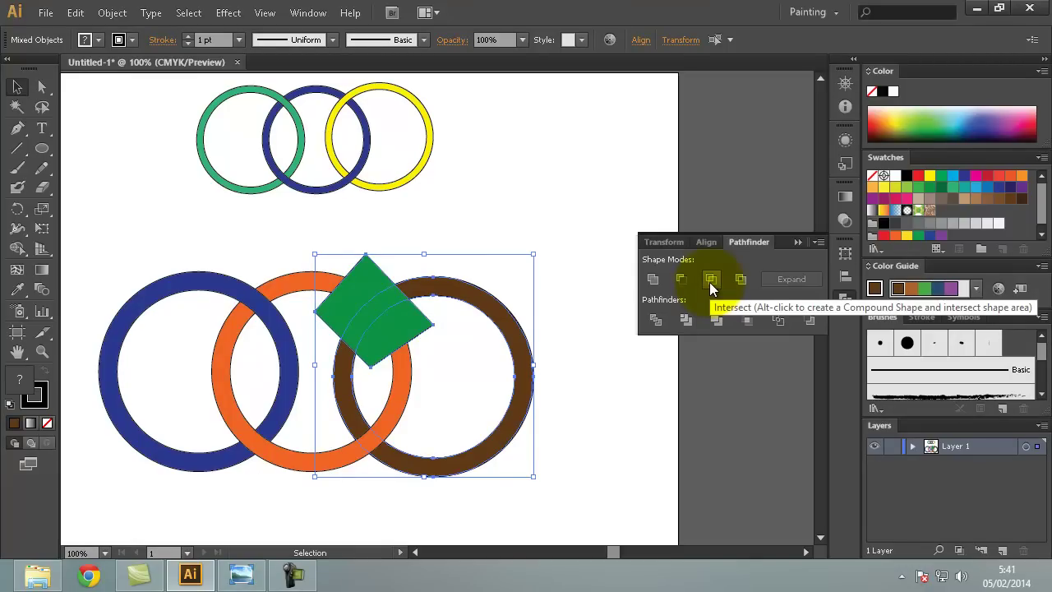
left_click(711, 279)
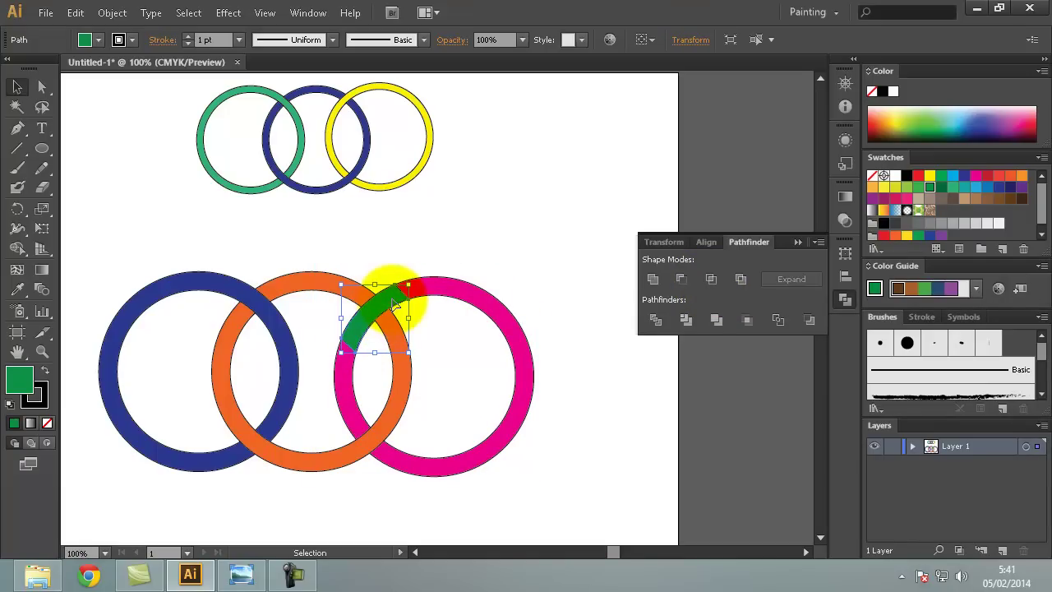
left_click(421, 272)
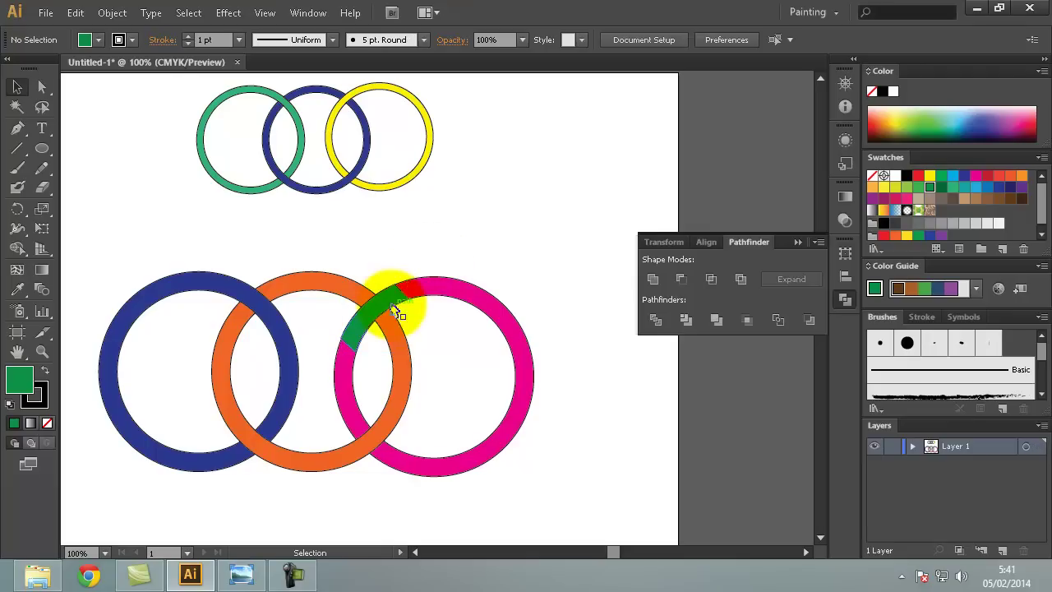
- Subtract the green arc from the orange ring using Minus Front
left_click(394, 301)
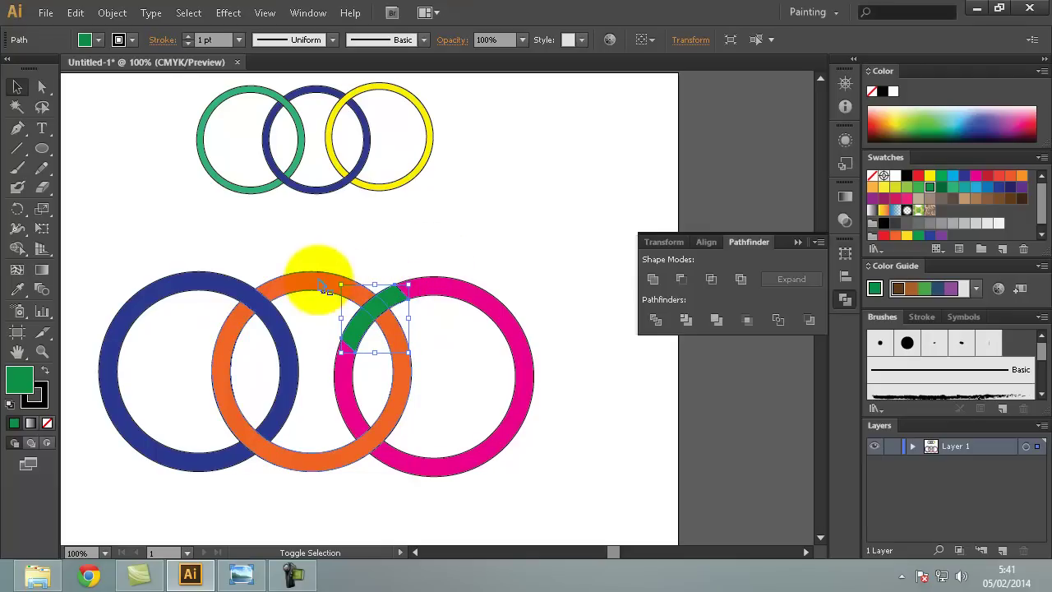
left_click(311, 283, "shift")
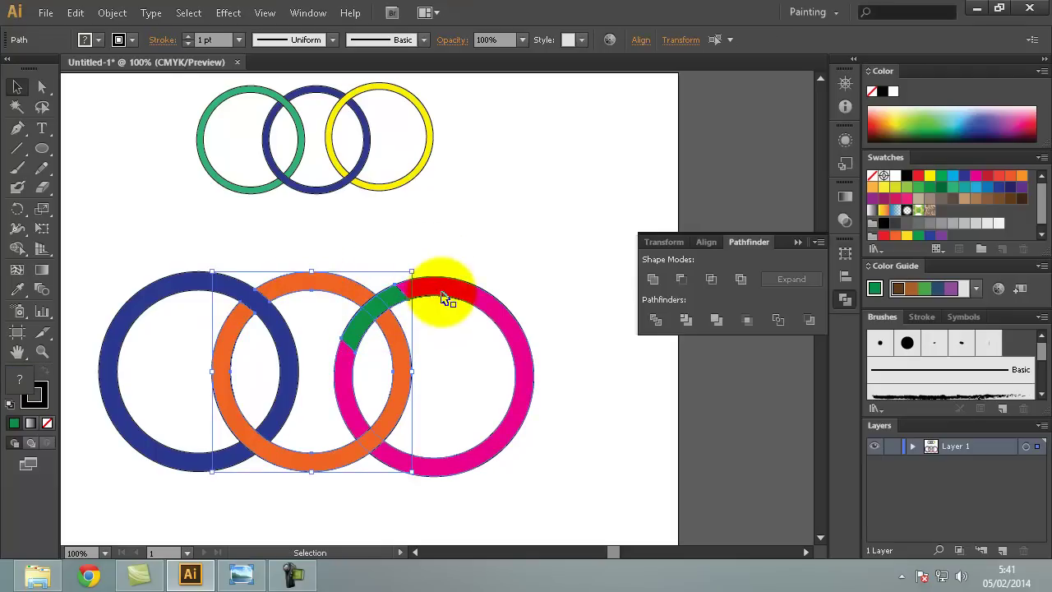
left_click(679, 281)
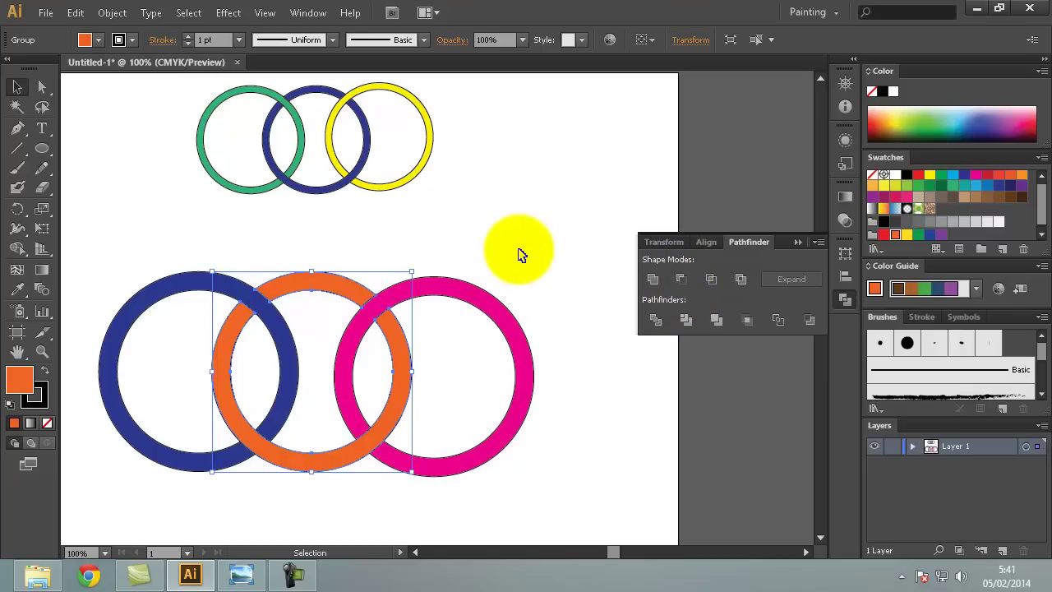
left_click(468, 259)
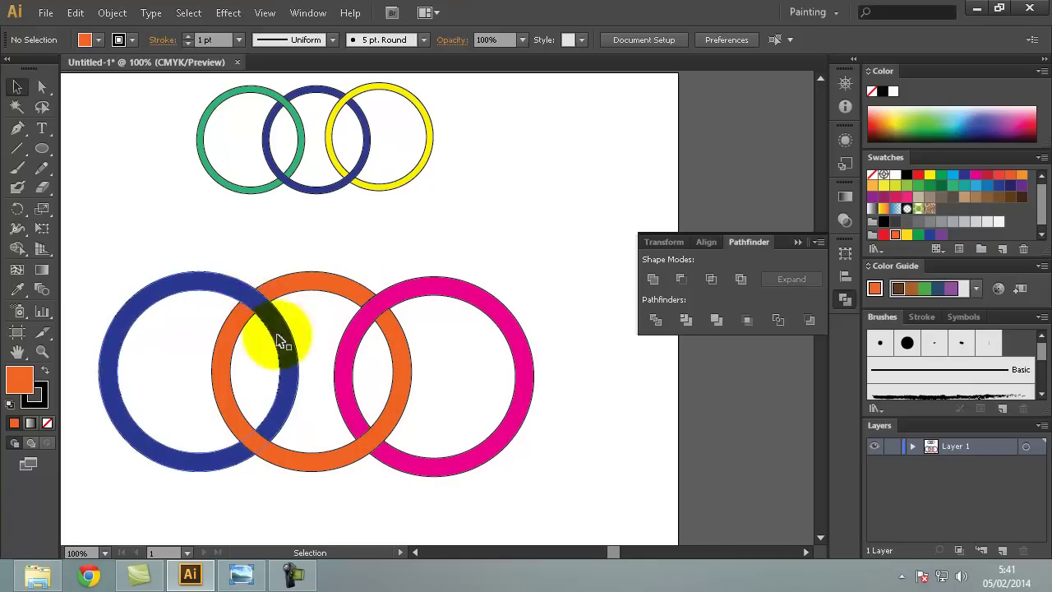
- Lift the orange ring to inspect the cut, then undo the move
left_click_drag(328, 288, 330, 255)
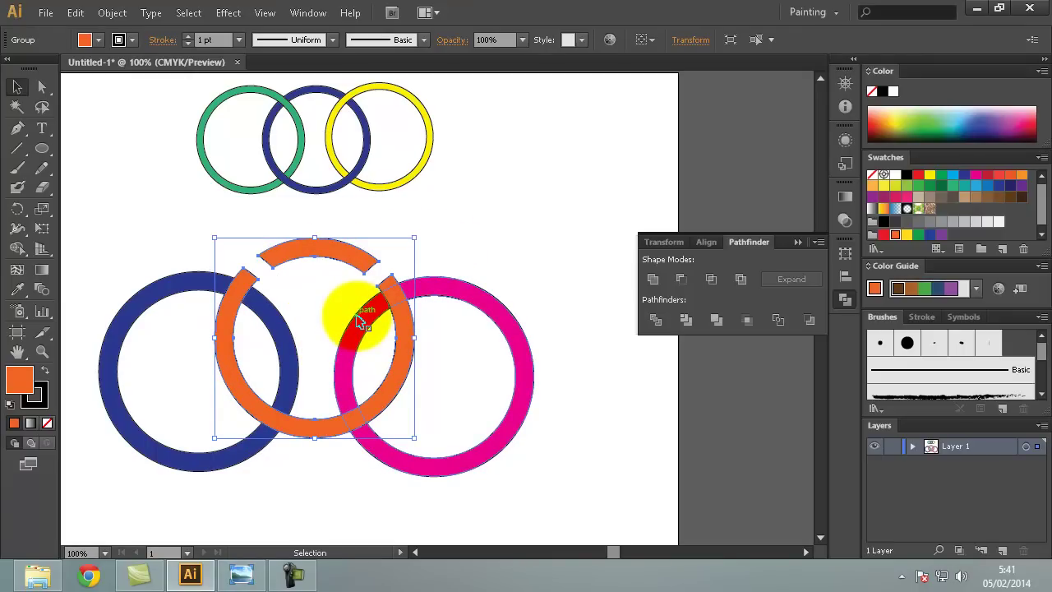
key("ctrl+z")
left_click(359, 319)
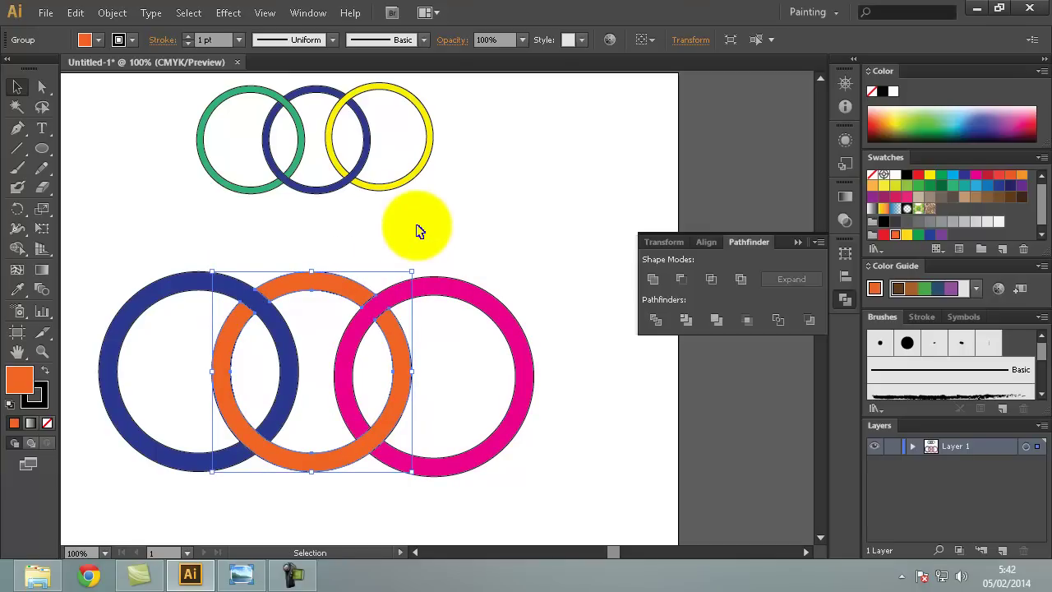
- Group the blue, orange and magenta rings with Ctrl+G and nudge the group up-right
mouse_move(568, 242)
left_mouse_down()
mouse_move(135, 508)
mouse_move(90, 501)
left_mouse_up()
key("ctrl+g")
left_click(409, 300)
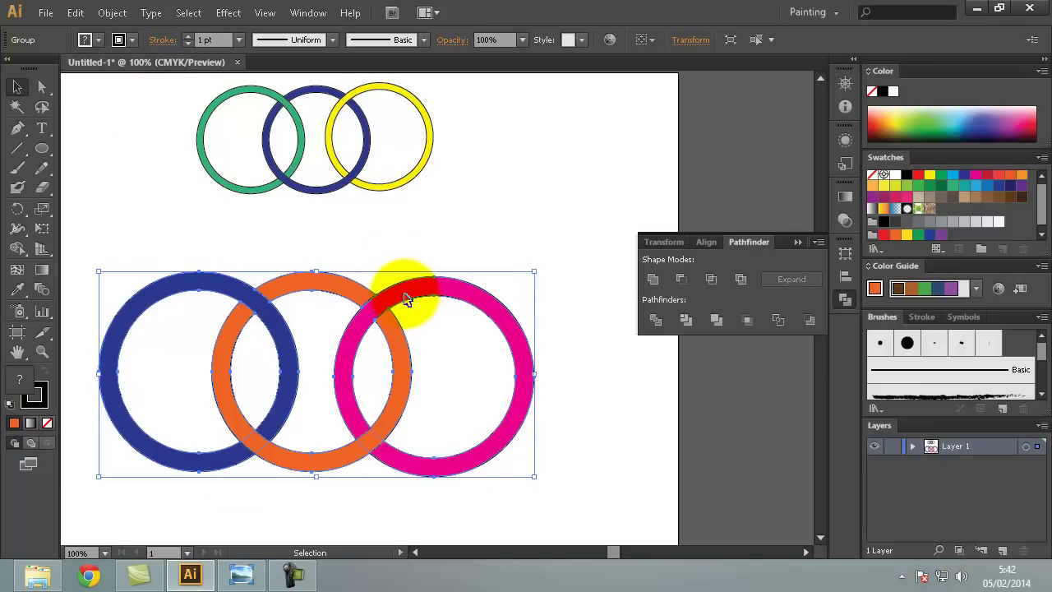
left_click_drag(408, 300, 475, 247)
left_click(522, 171)
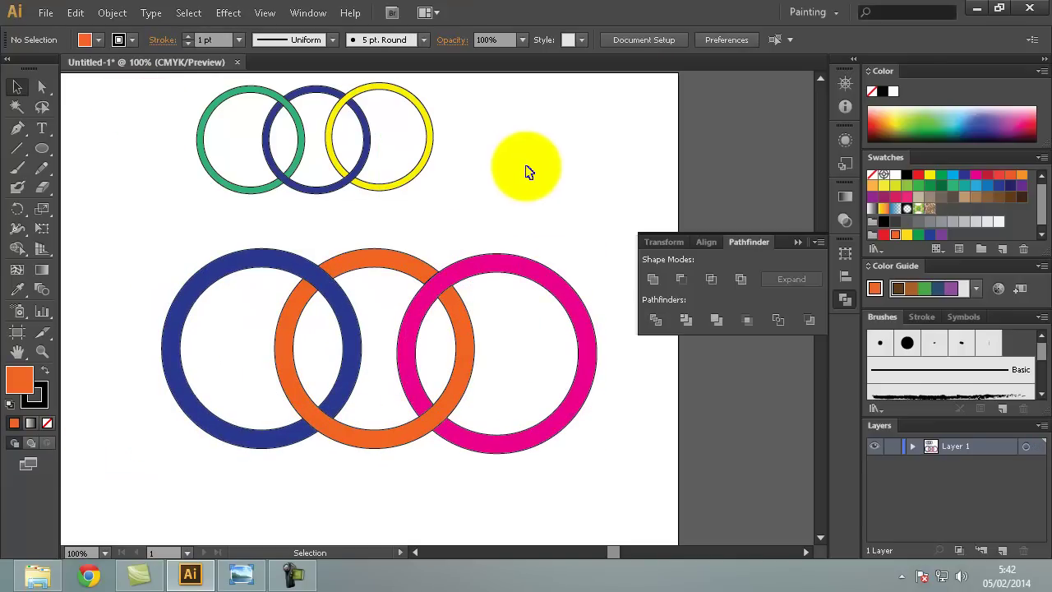